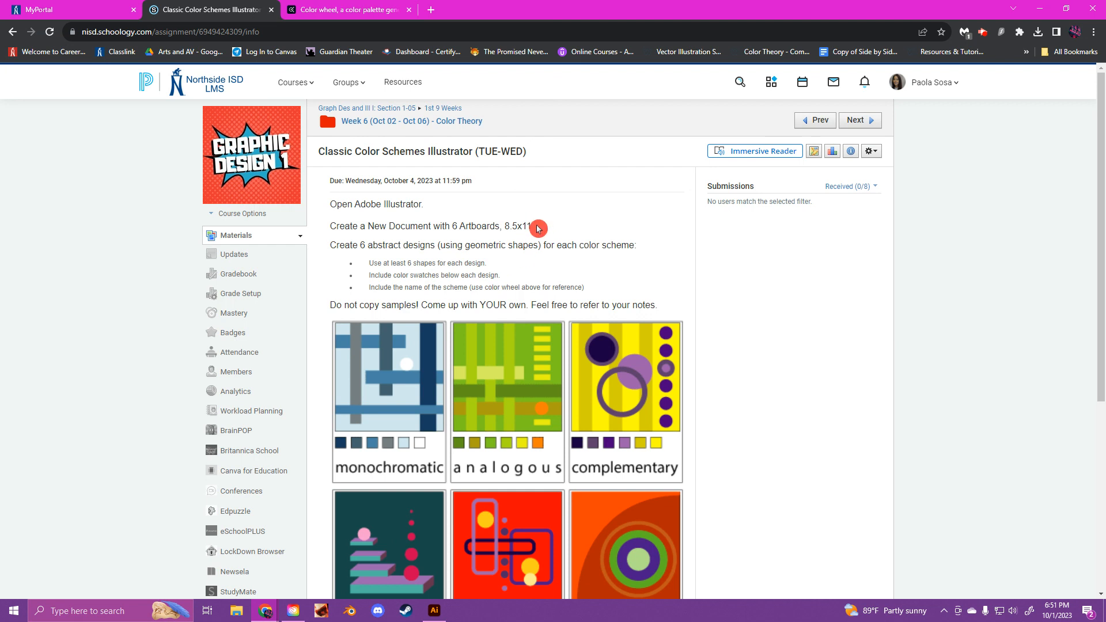
Step: Switch to Illustrator and set up a new Print document, Letter preset, in inches with 6 artboards
click(436, 609)
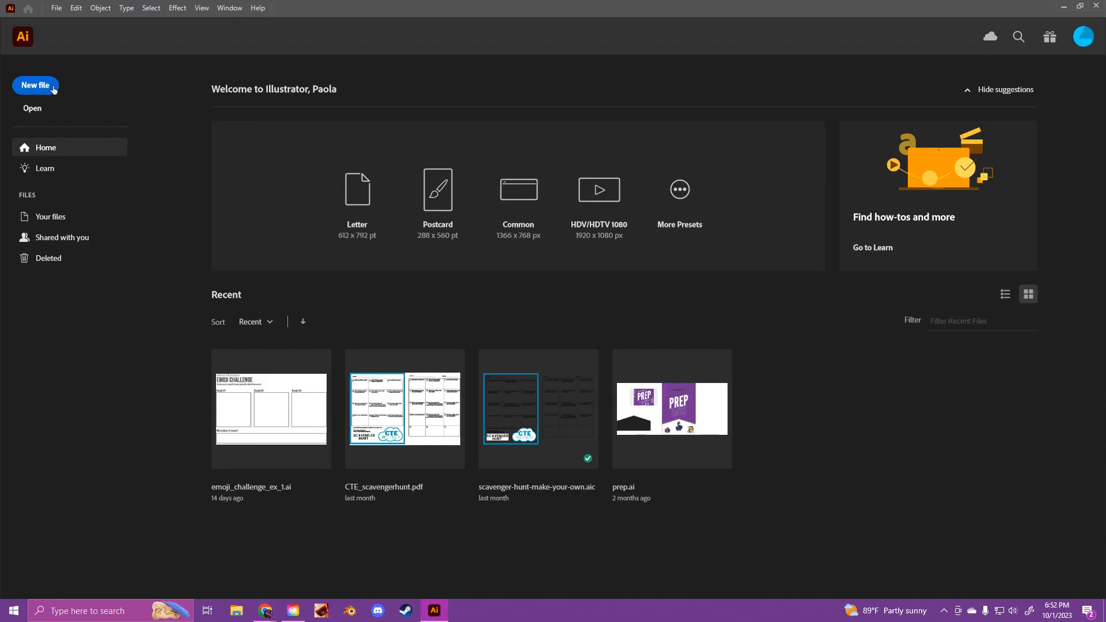
click(34, 90)
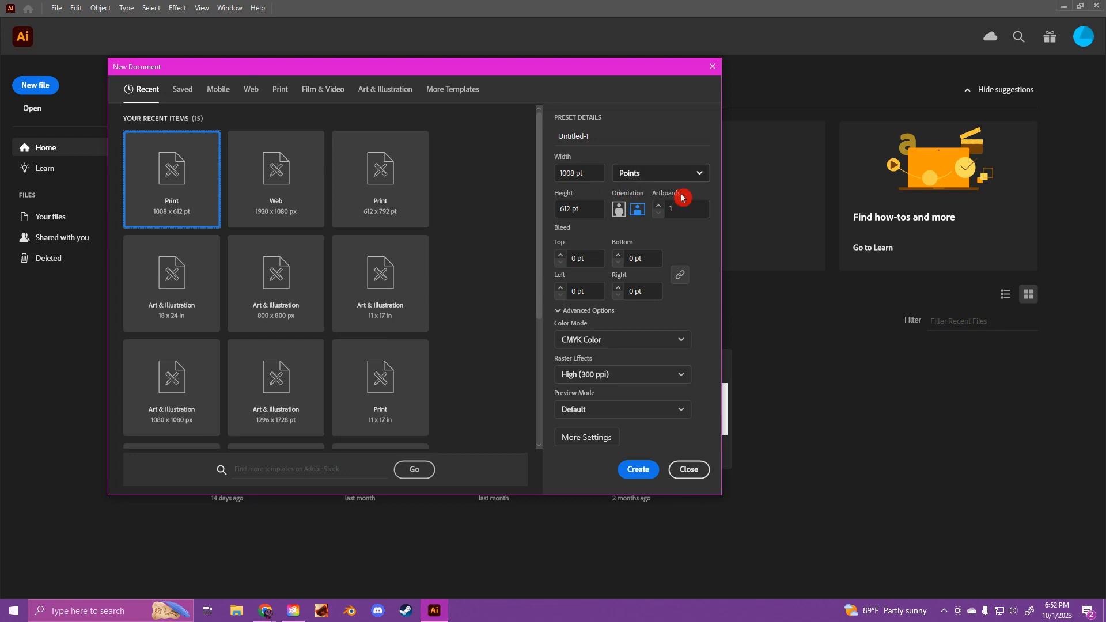
click(282, 90)
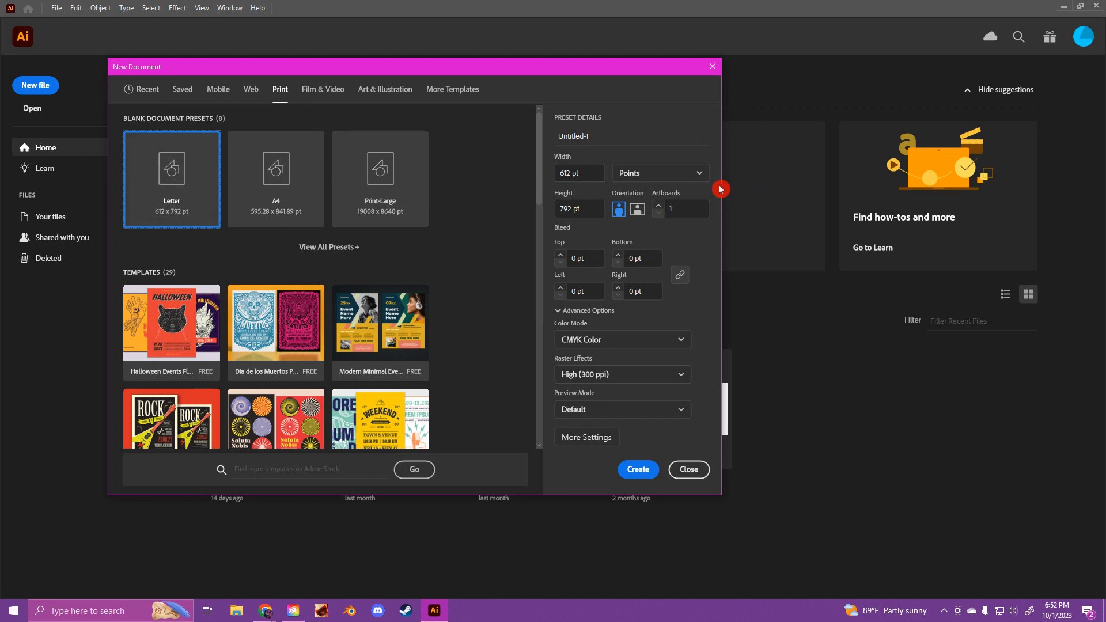
click(673, 171)
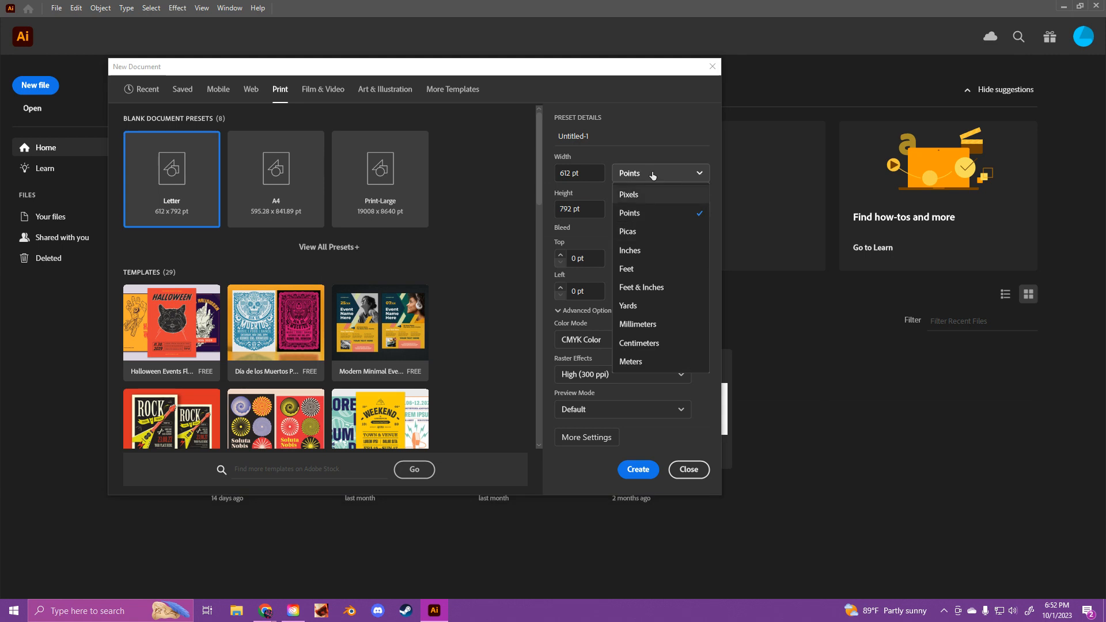
click(653, 249)
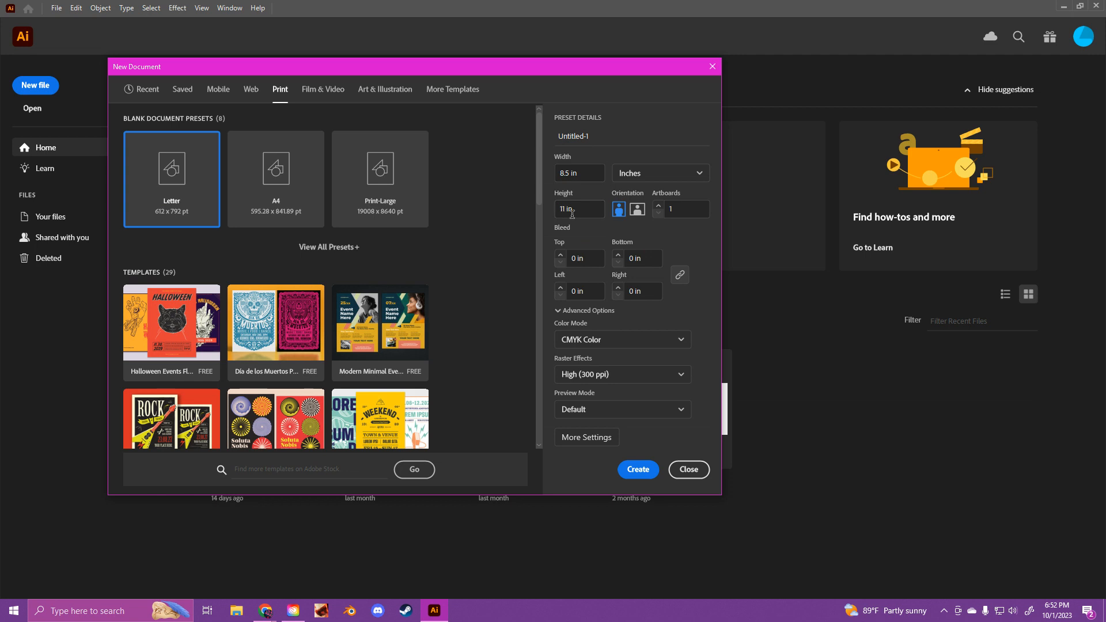
click(658, 207)
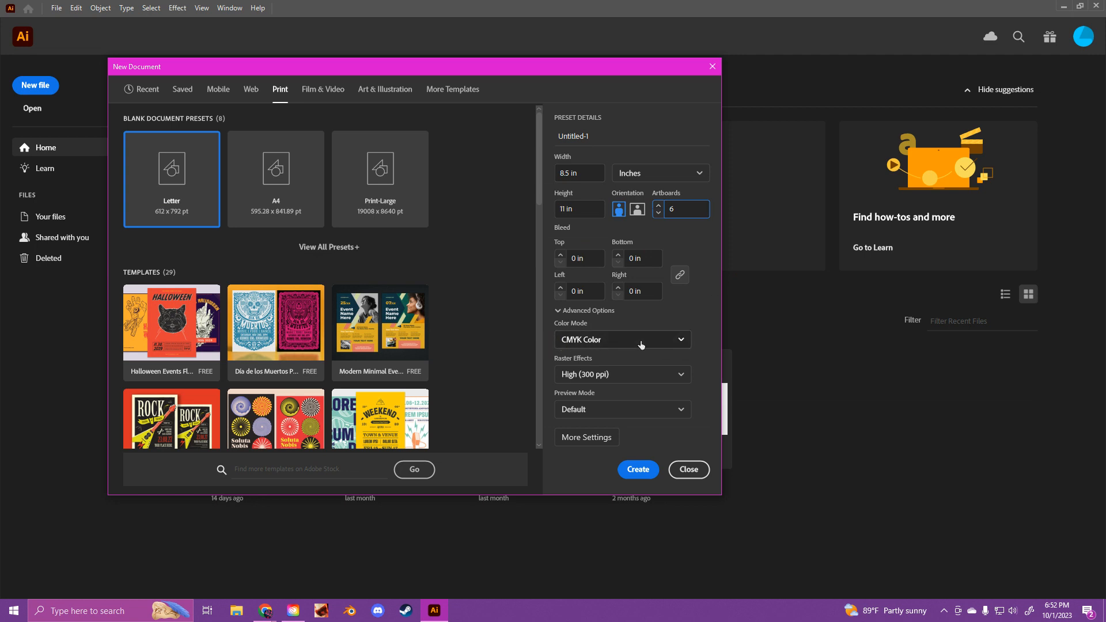
Step: Set the color mode to RGB Color and raster effects to Medium (150 ppi), and create the document
click(592, 344)
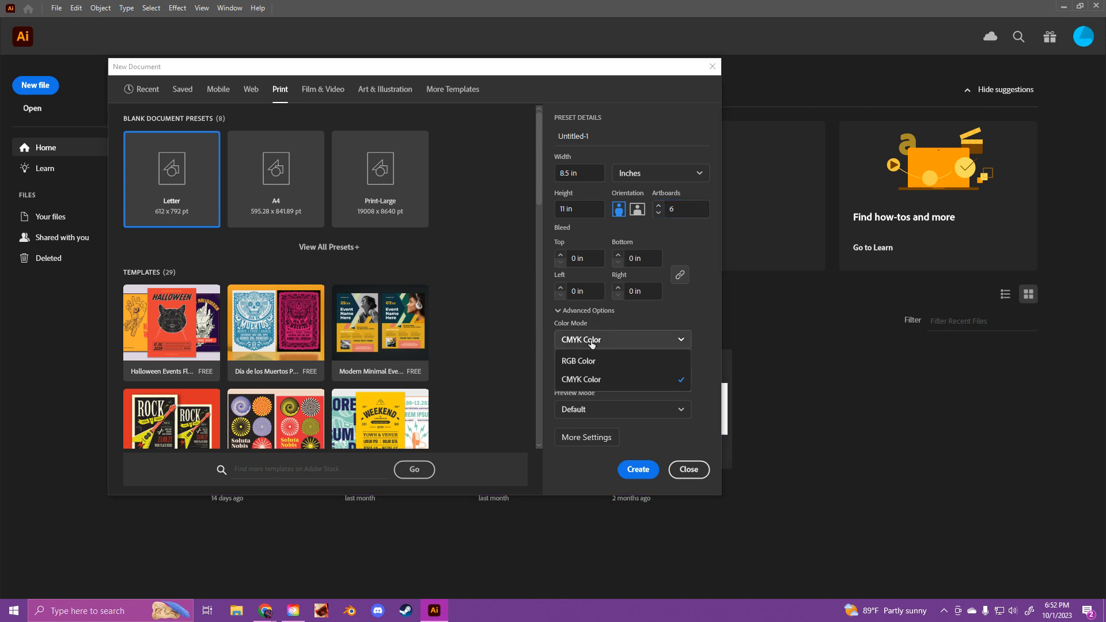
click(593, 361)
click(590, 369)
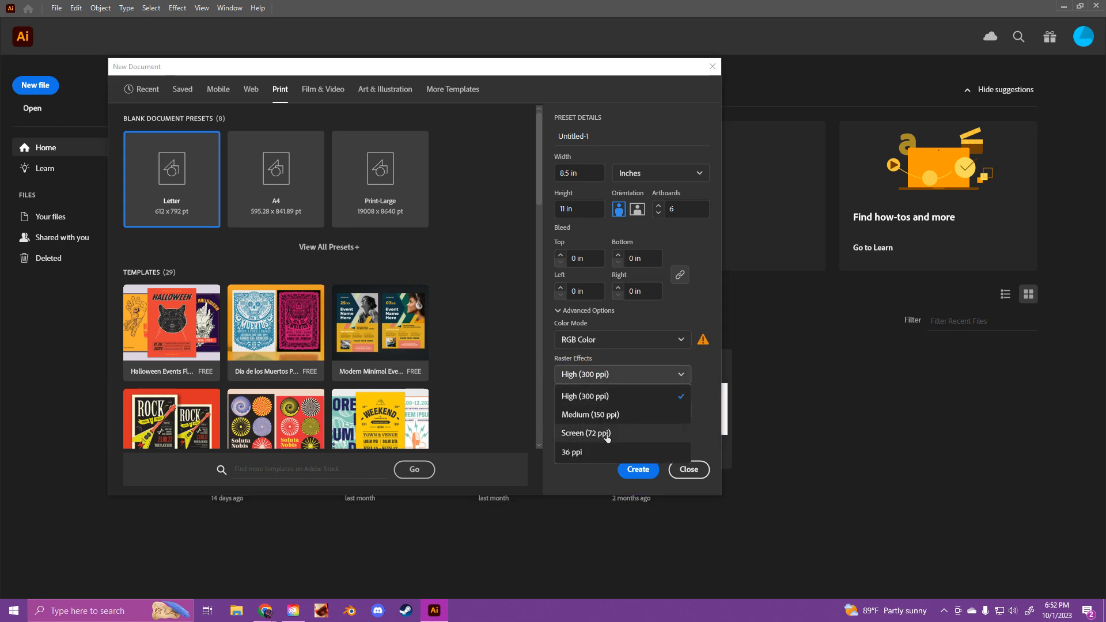
click(602, 414)
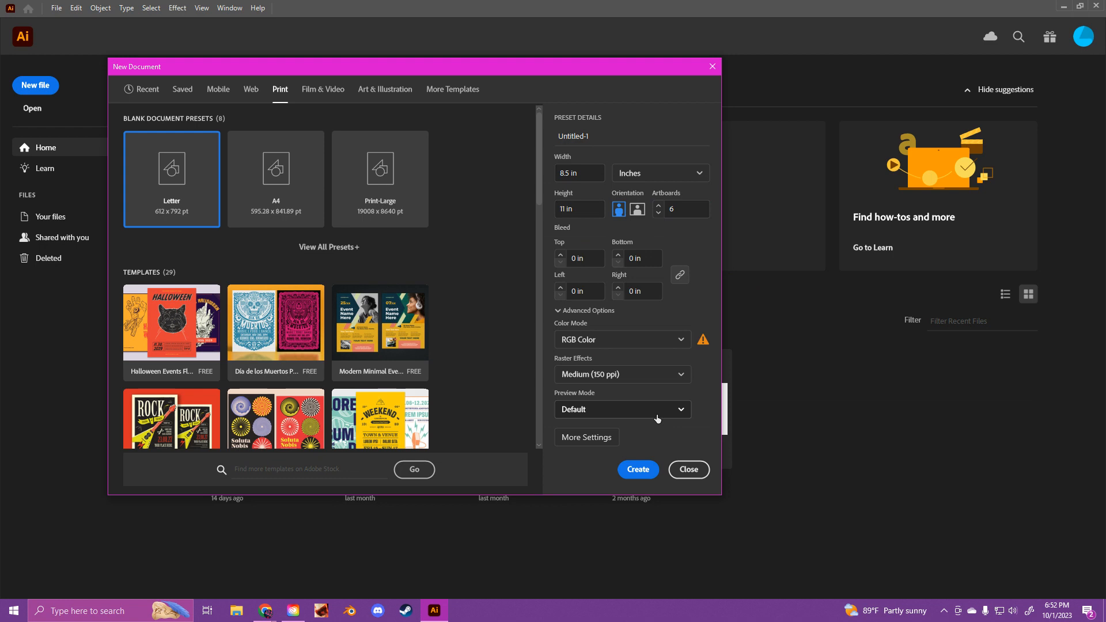
click(632, 470)
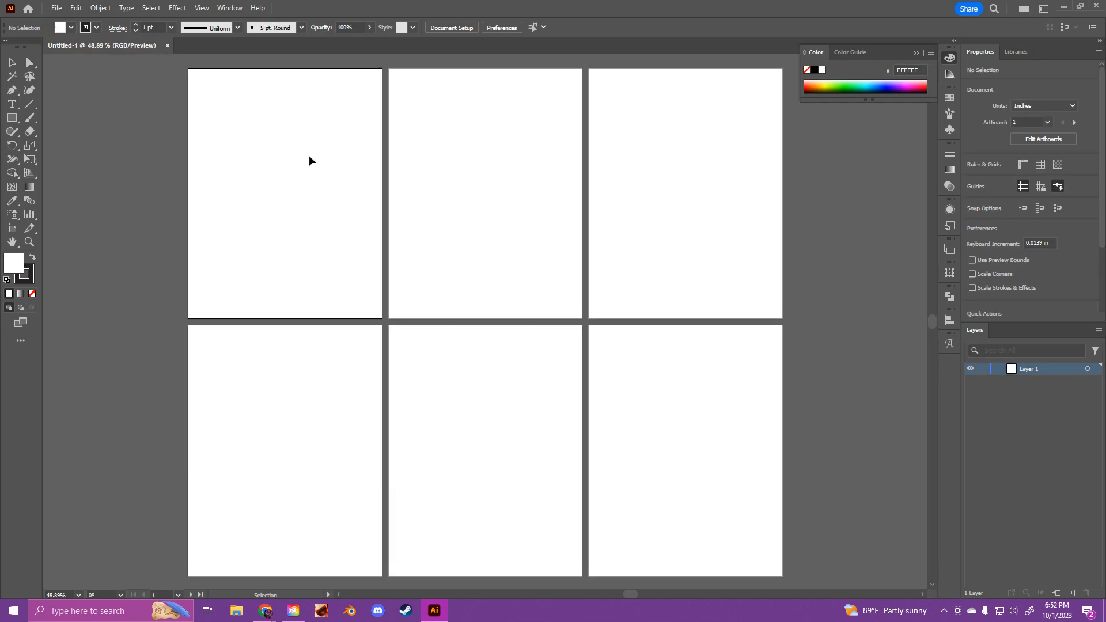
Step: Save the document on the computer to USB Drive (F:) as an Adobe Illustrator file named ColorSchemes
click(58, 9)
click(136, 139)
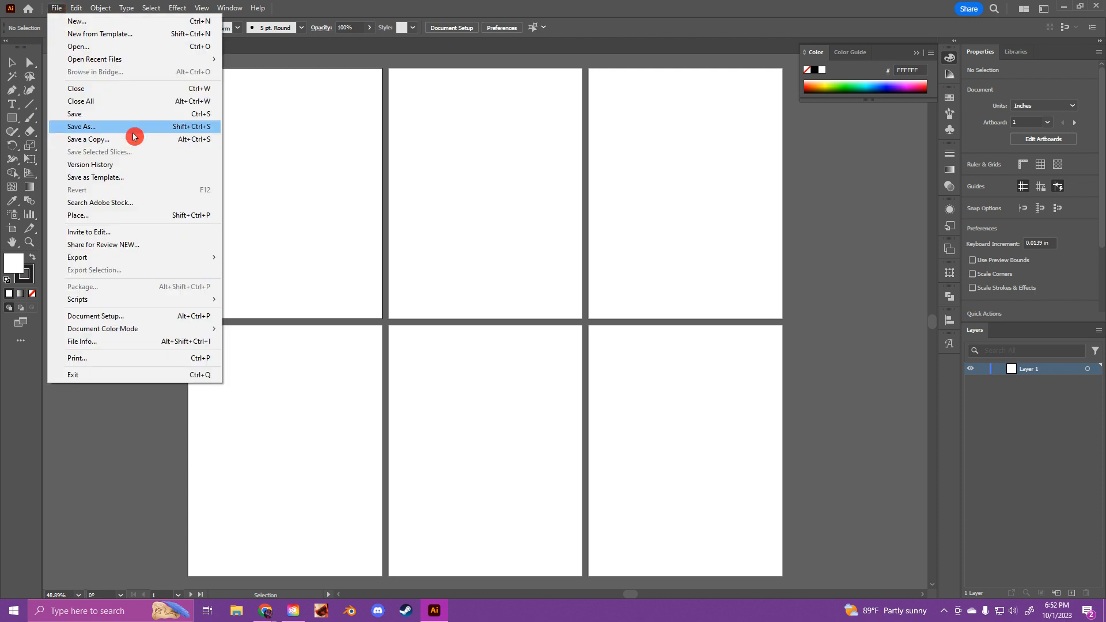
click(161, 149)
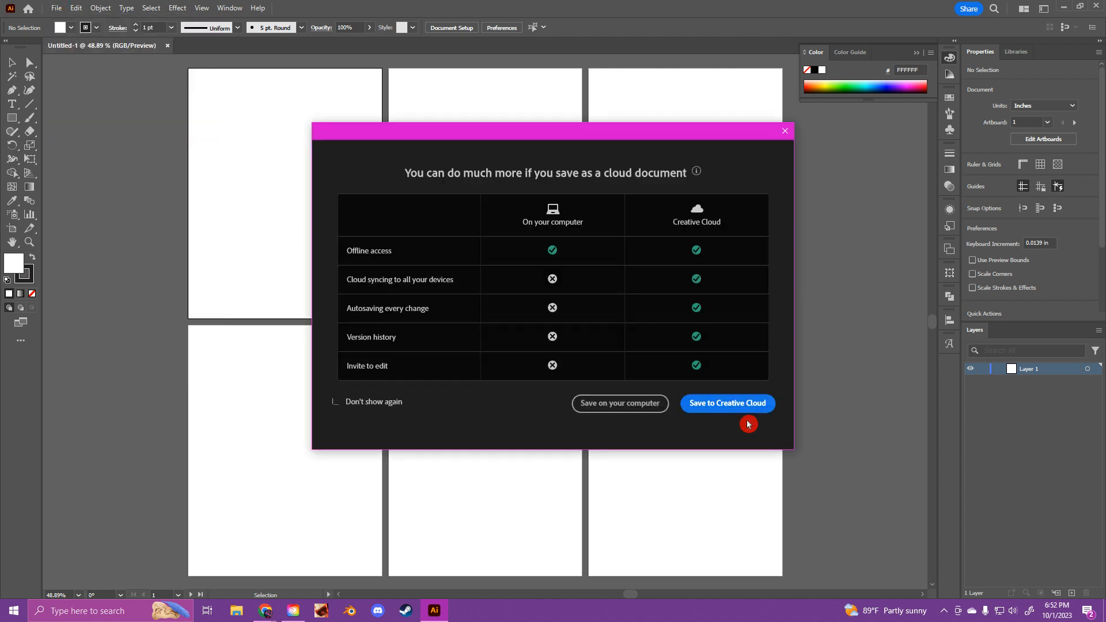
click(602, 405)
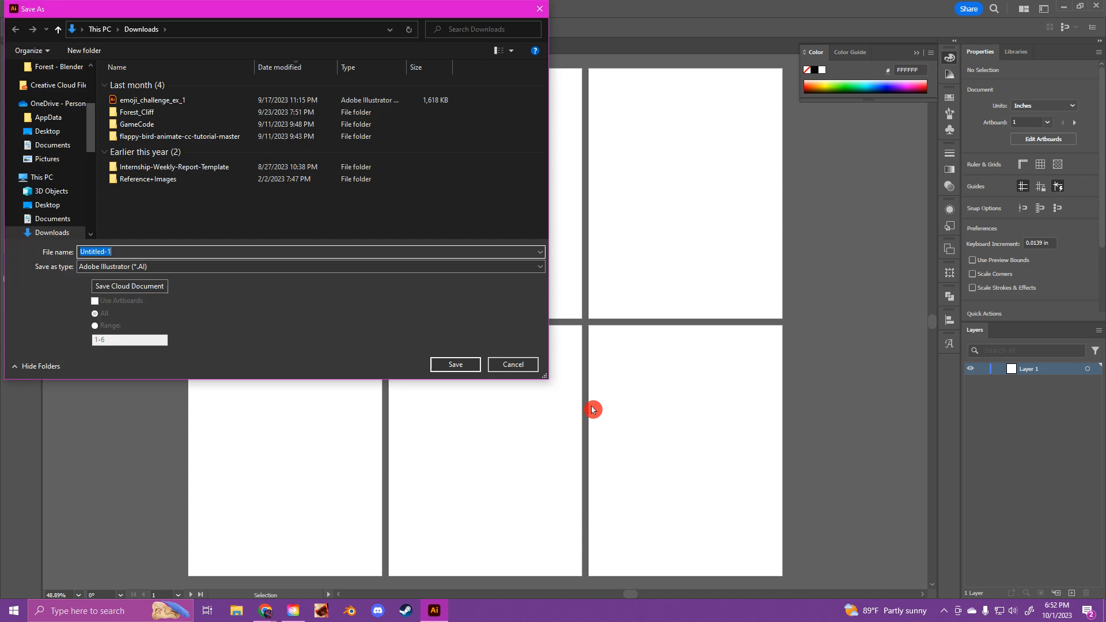
scroll(61, 195, down, 1)
scroll(61, 194, down, 2)
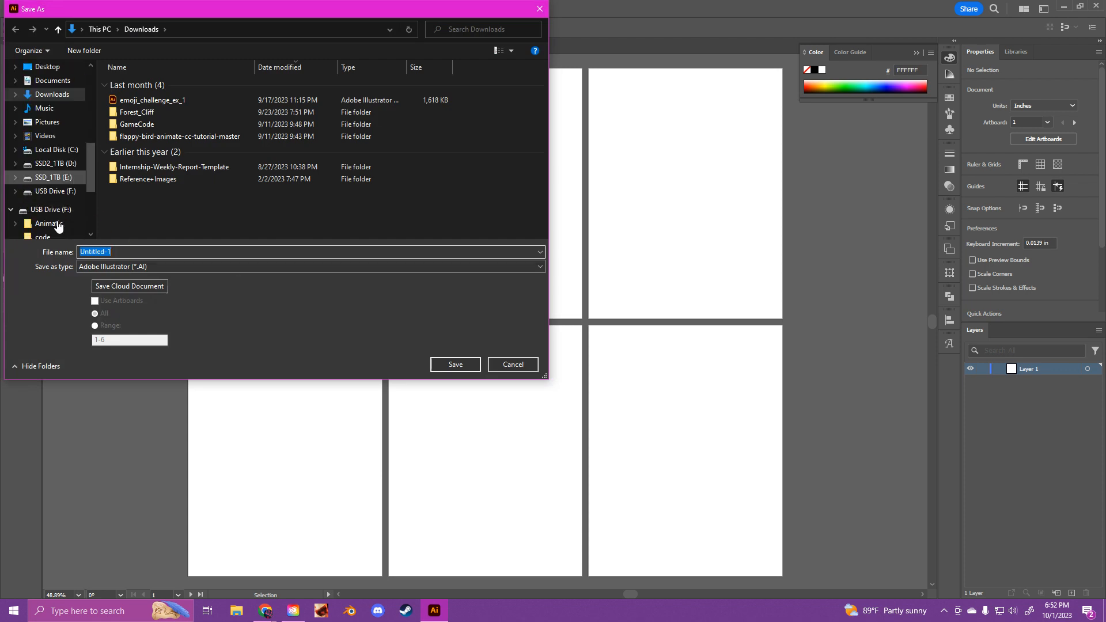
click(55, 191)
click(118, 253)
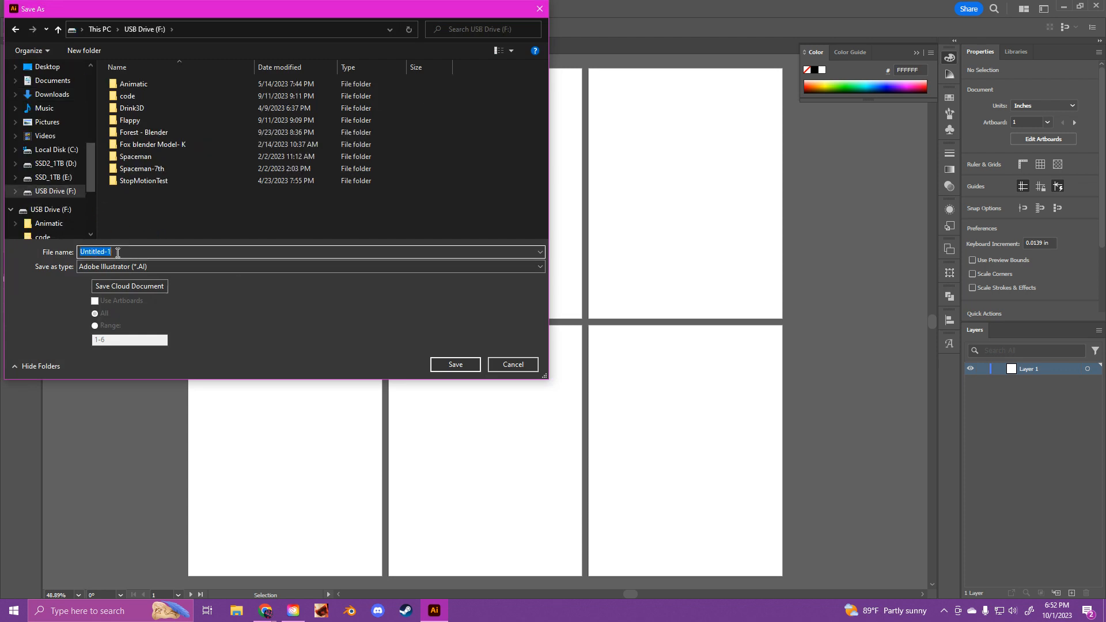
text(ColorSchemes)
click(455, 364)
click(601, 464)
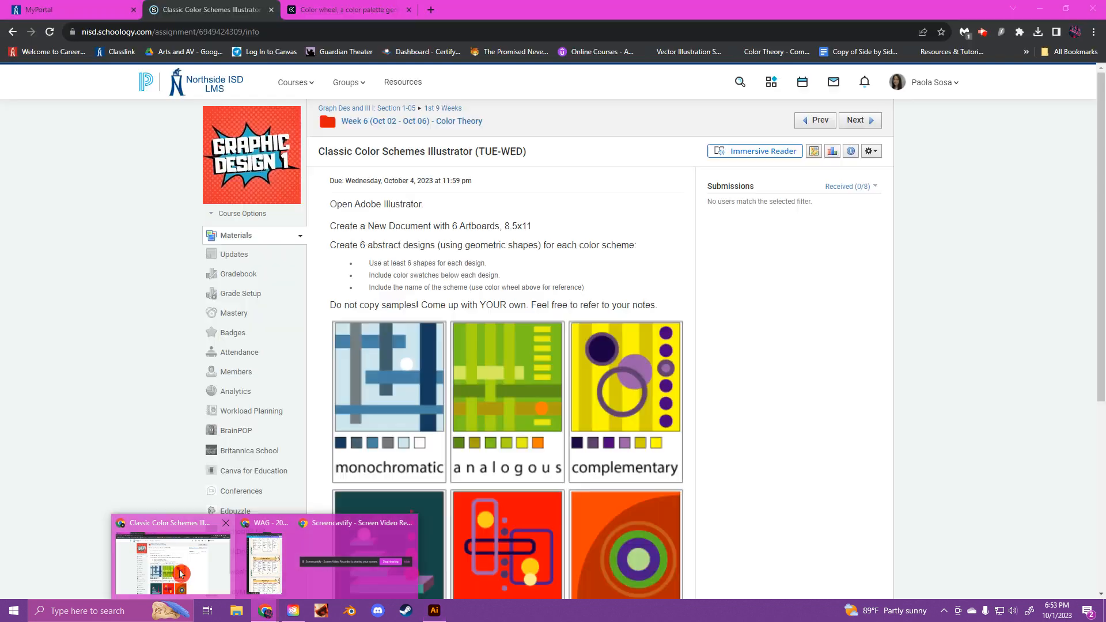
Step: Switch to the browser, review the assignment's sample color schemes and bring up the Adobe Color wheel page
click(274, 553)
scroll(568, 260, down, 1)
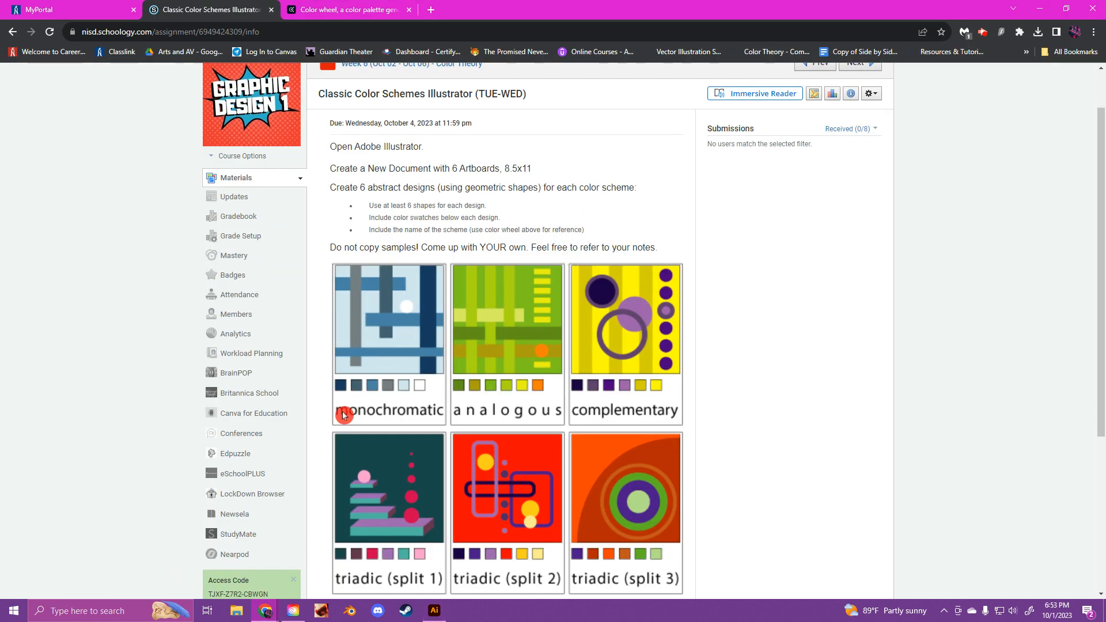
scroll(627, 426, down, 1)
scroll(627, 426, up, 1)
click(339, 5)
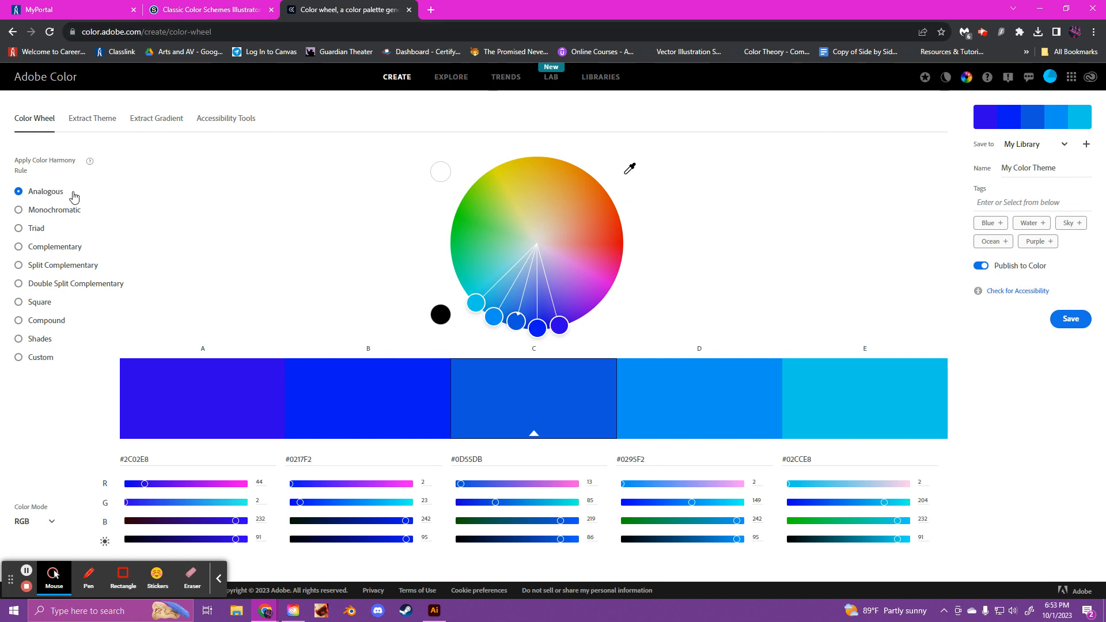
Step: Preview each color harmony rule from Monochromatic through Custom and Analogous, and apply Monochromatic
click(19, 212)
click(19, 228)
click(19, 247)
click(19, 265)
click(19, 284)
click(19, 303)
click(19, 321)
click(19, 340)
click(19, 358)
click(19, 192)
click(20, 210)
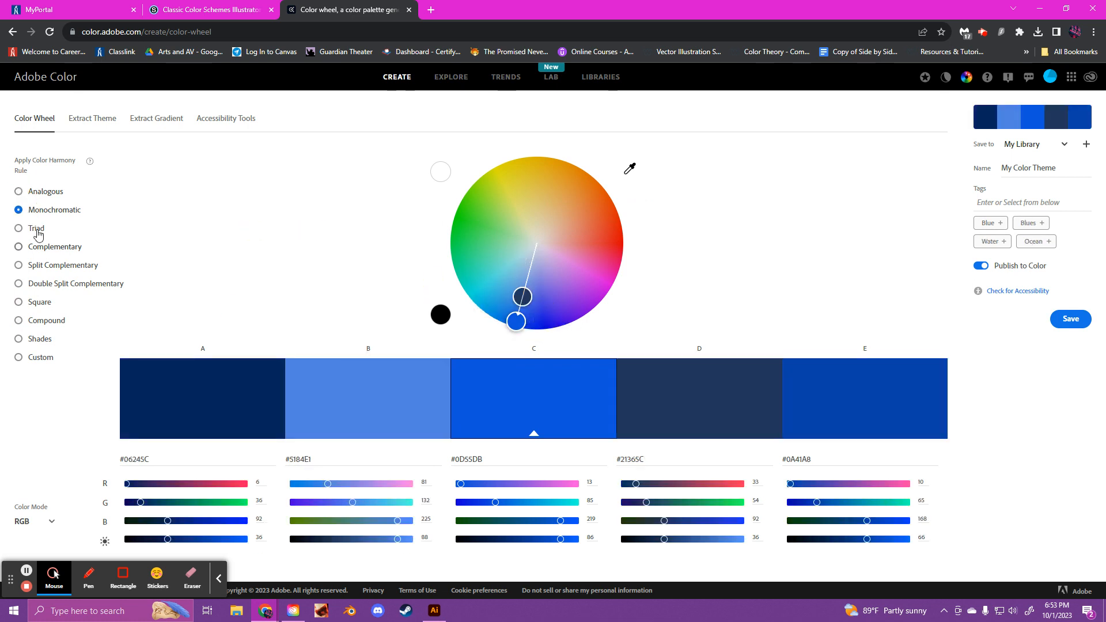
Step: Shift the monochromatic palette from blue to purple, try black for color D, and set color D to white
drag(514, 323, 556, 272)
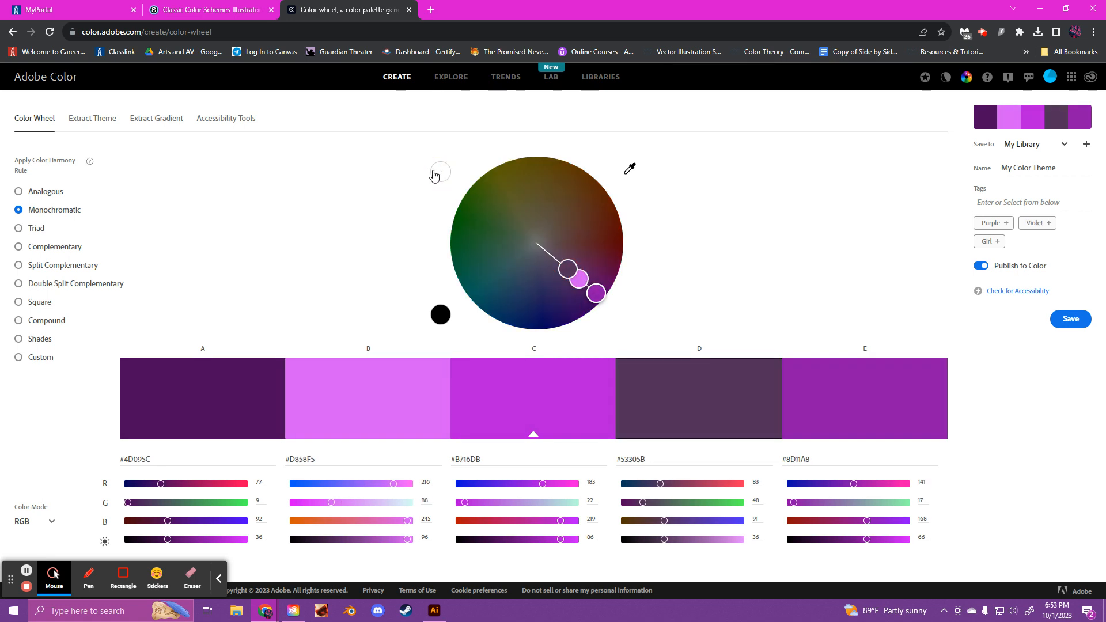
click(448, 317)
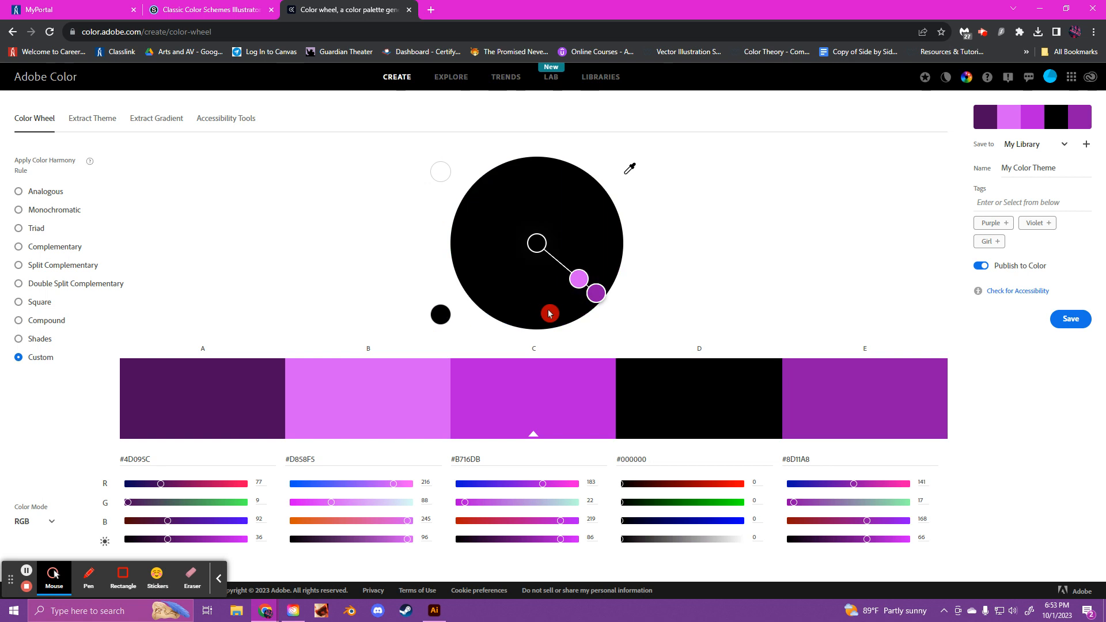
click(440, 172)
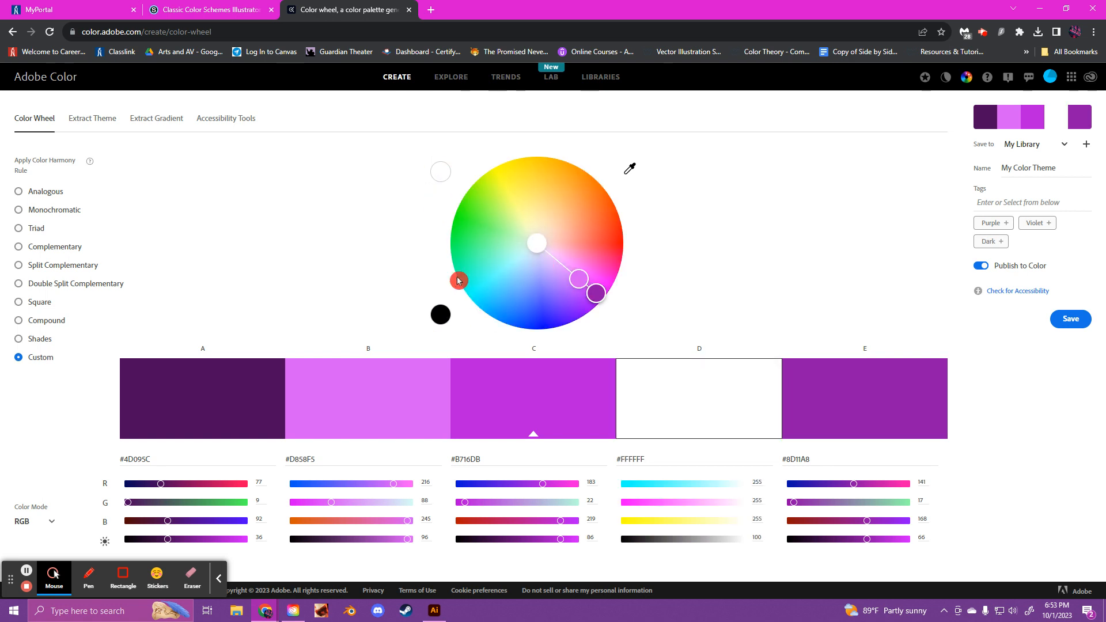
click(442, 318)
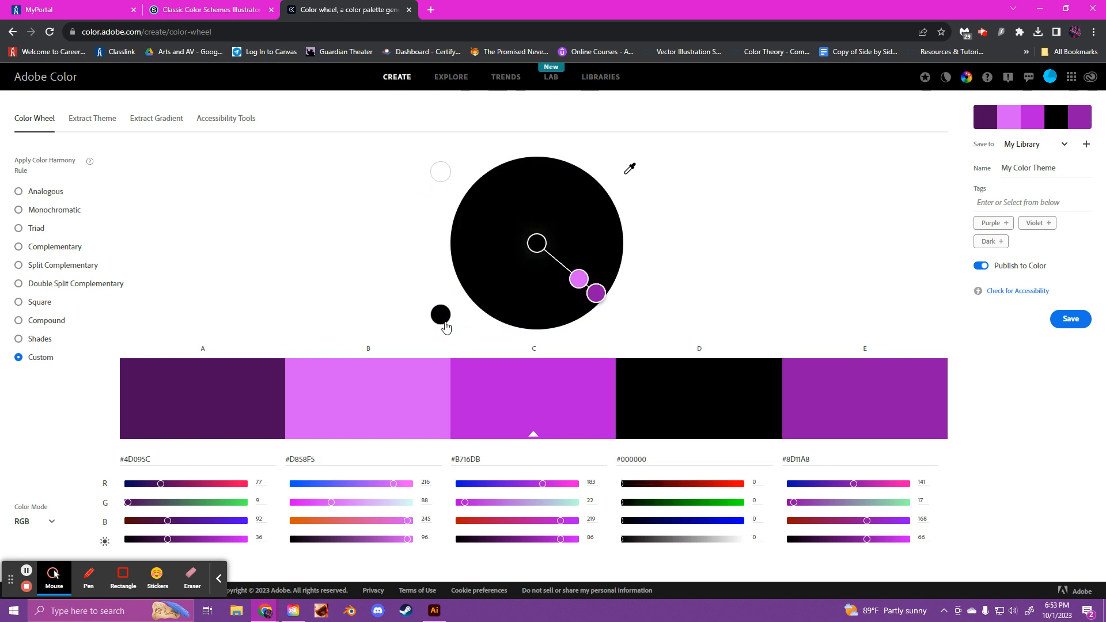
click(441, 171)
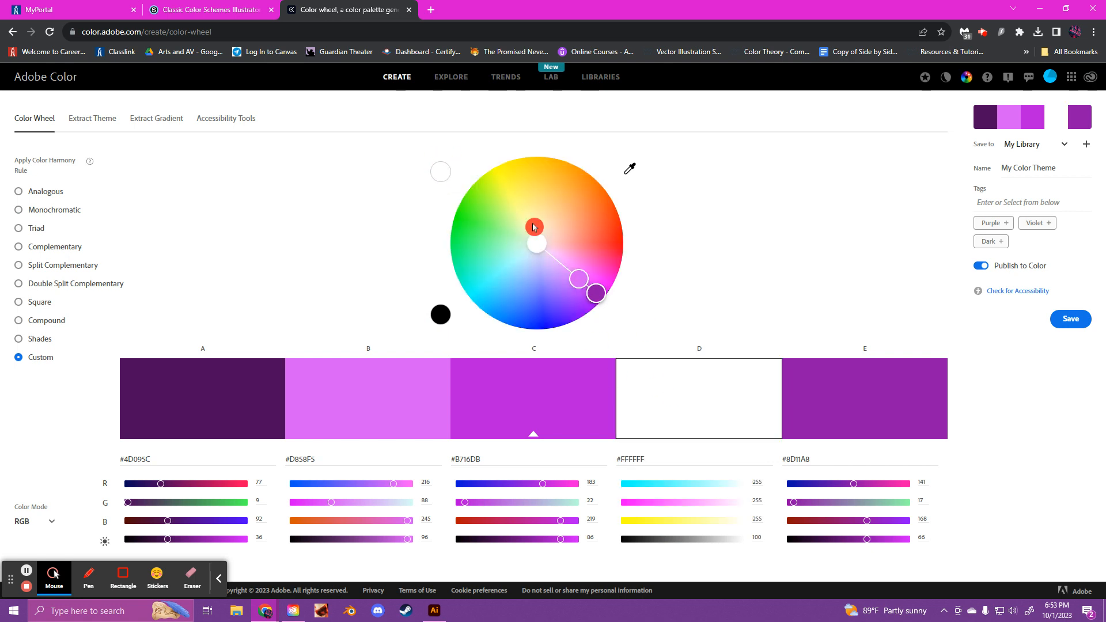
Step: Adjust the purple shades on the wheel to #4B085C, #E4BEF4, #BD4BDC and #975EA9 for colors A, B, C and E
mouse_move(584, 280)
mouse_down()
mouse_move(551, 256)
mouse_move(596, 295)
mouse_up()
click(588, 285)
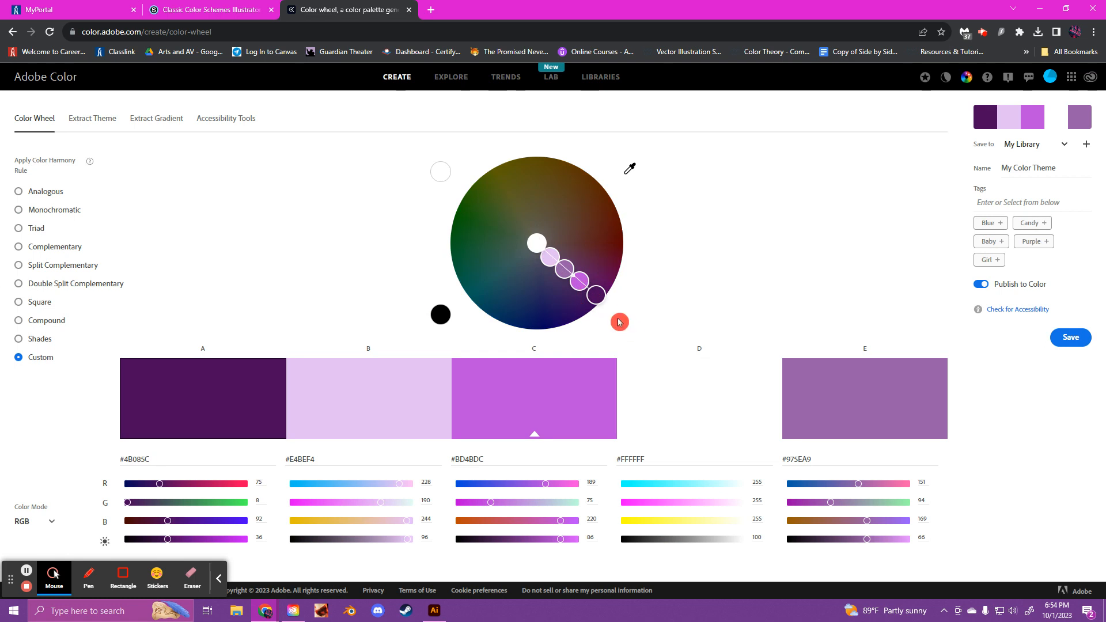
click(261, 413)
click(414, 398)
click(1089, 182)
Step: Switch to Illustrator and draw a square about 0.96 in wide in the first artboard's lower-left corner
click(434, 610)
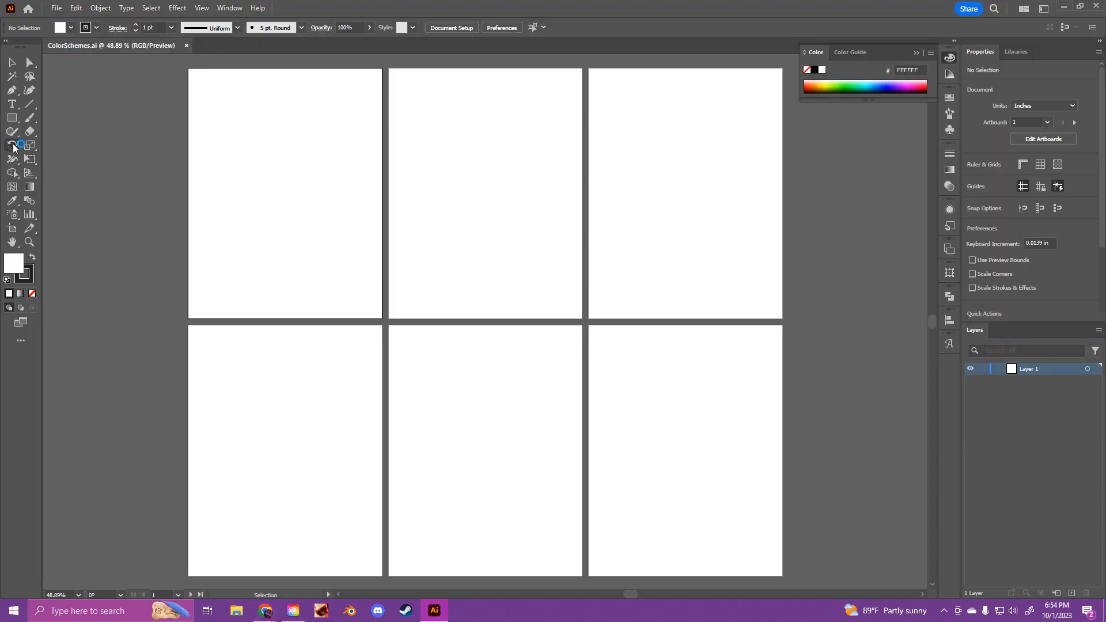
click(13, 118)
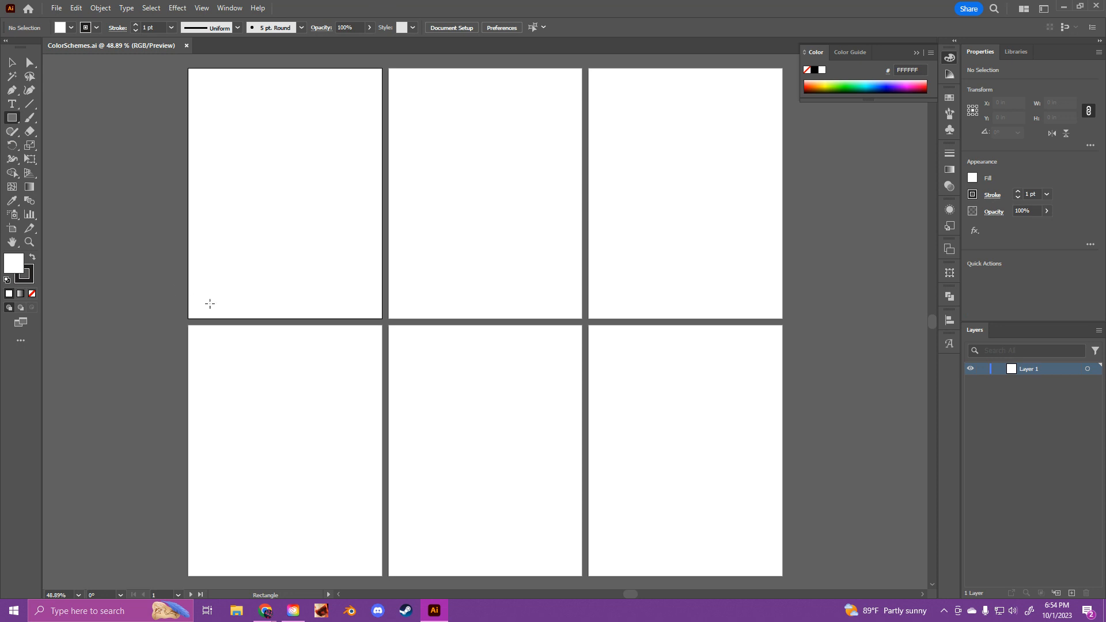
drag(214, 310, 216, 311)
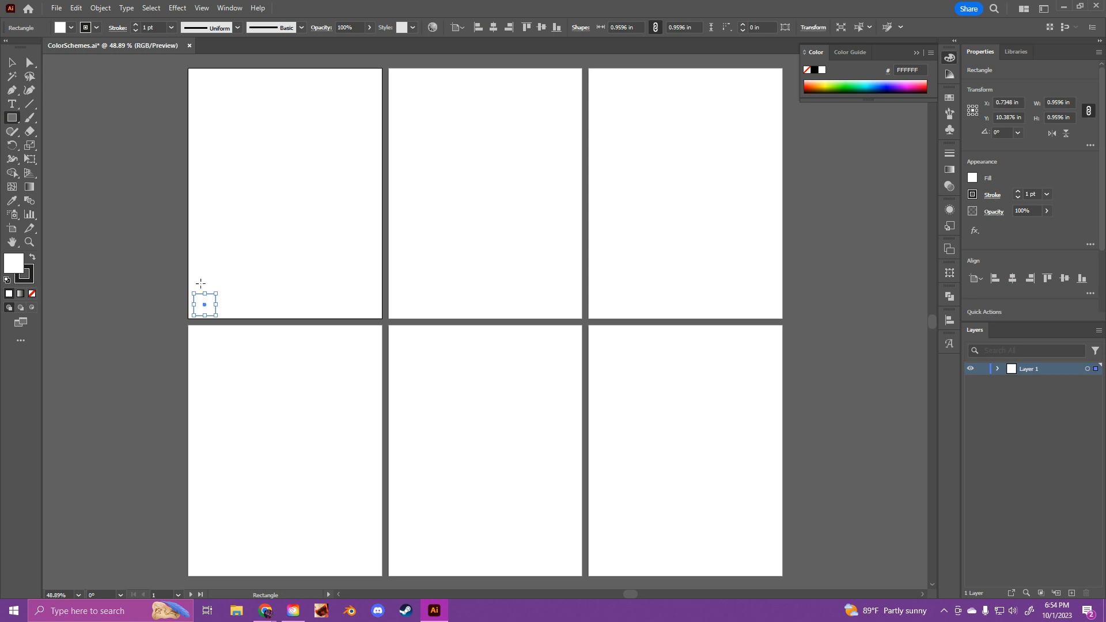
Step: Duplicate the square at even spacing to make a row of five swatch squares along the artboard's lower edge
key(v)
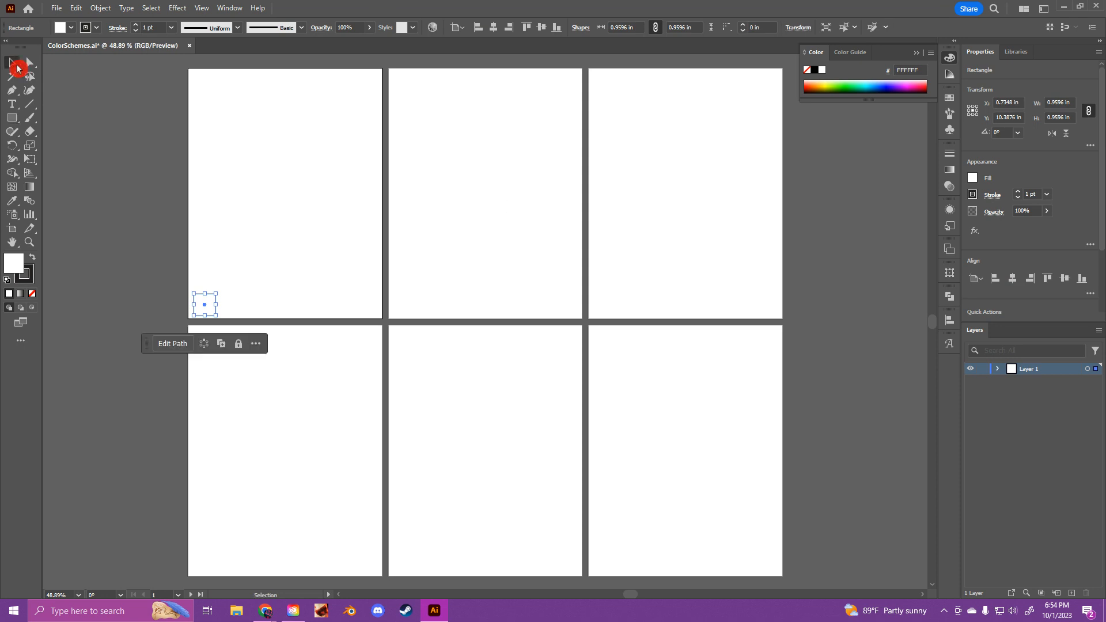
drag(205, 304, 257, 309)
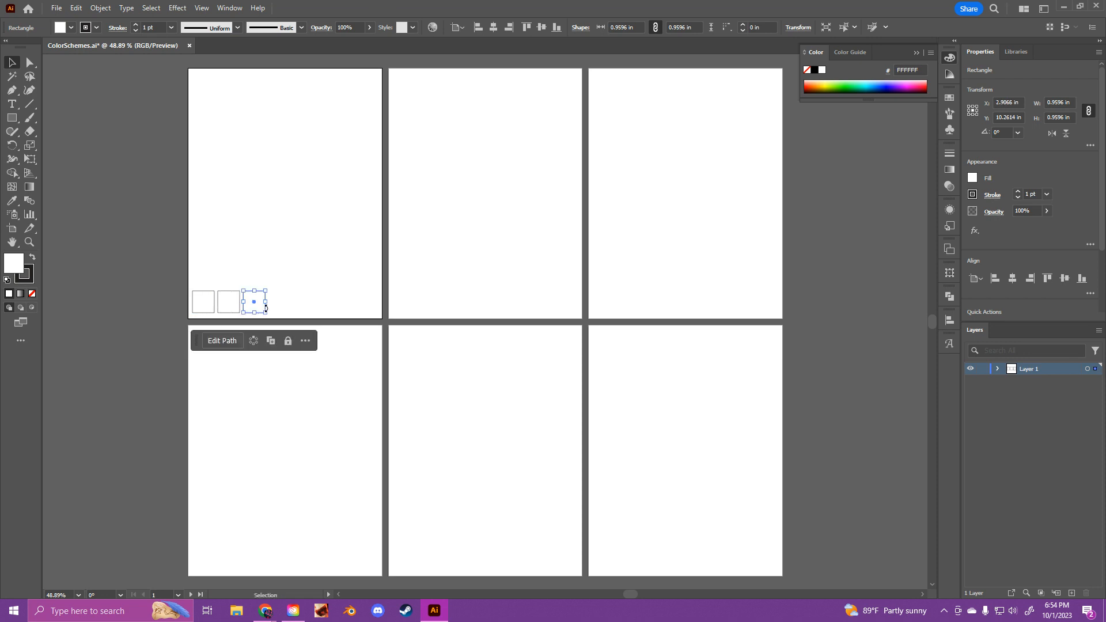
key(ctrl)
key(ctrl+d)
key(ctrl+d)
click(133, 324)
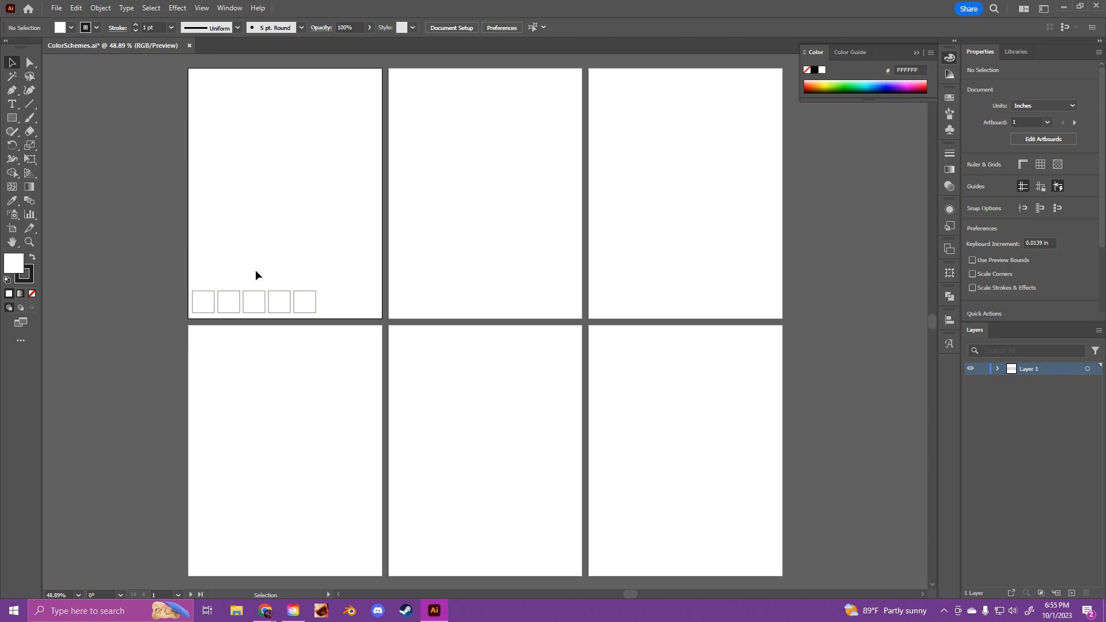
Step: Switch to the Adobe Color page in the browser and copy the hex code of color A
mouse_move(264, 611)
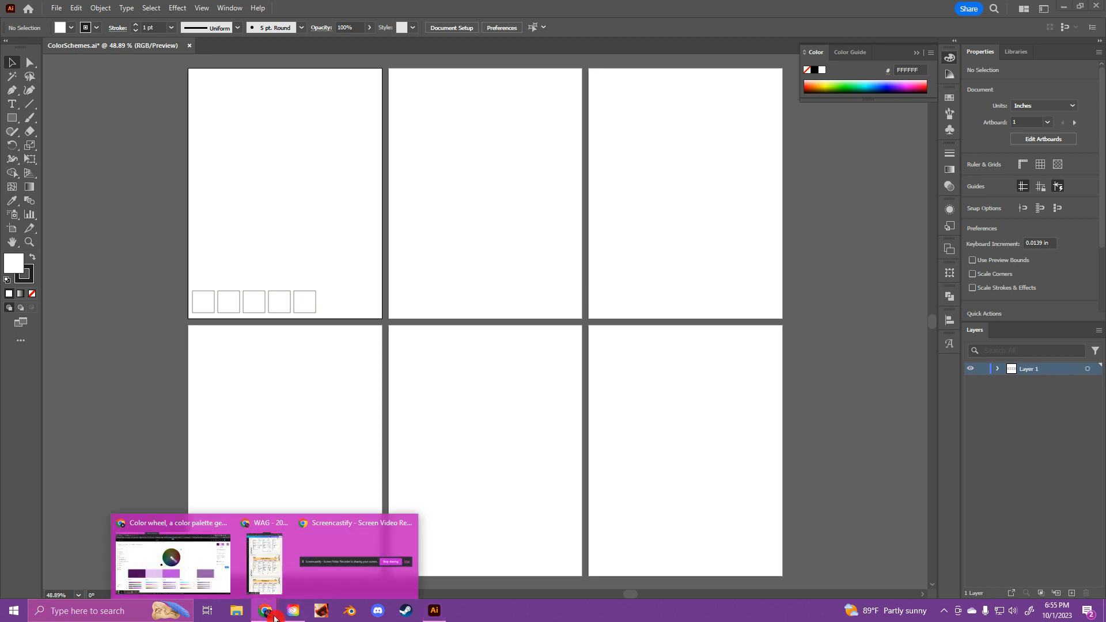
click(190, 576)
click(147, 461)
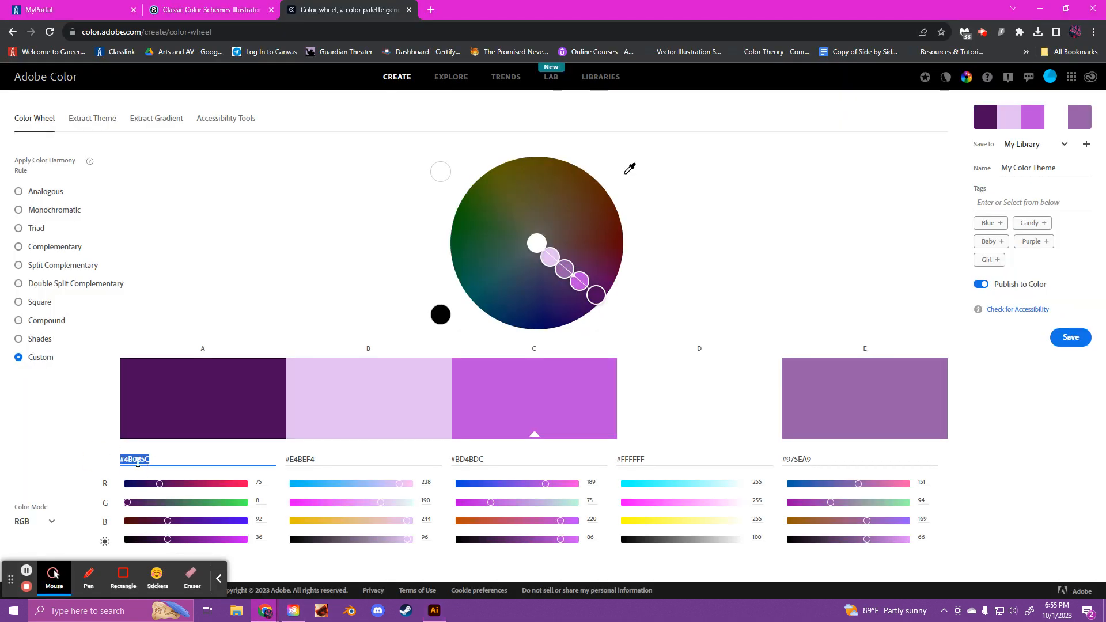
right_click(134, 460)
click(205, 316)
Step: Switch to Illustrator, fill the first swatch square with #4B085C and remove its outline
click(444, 612)
click(203, 305)
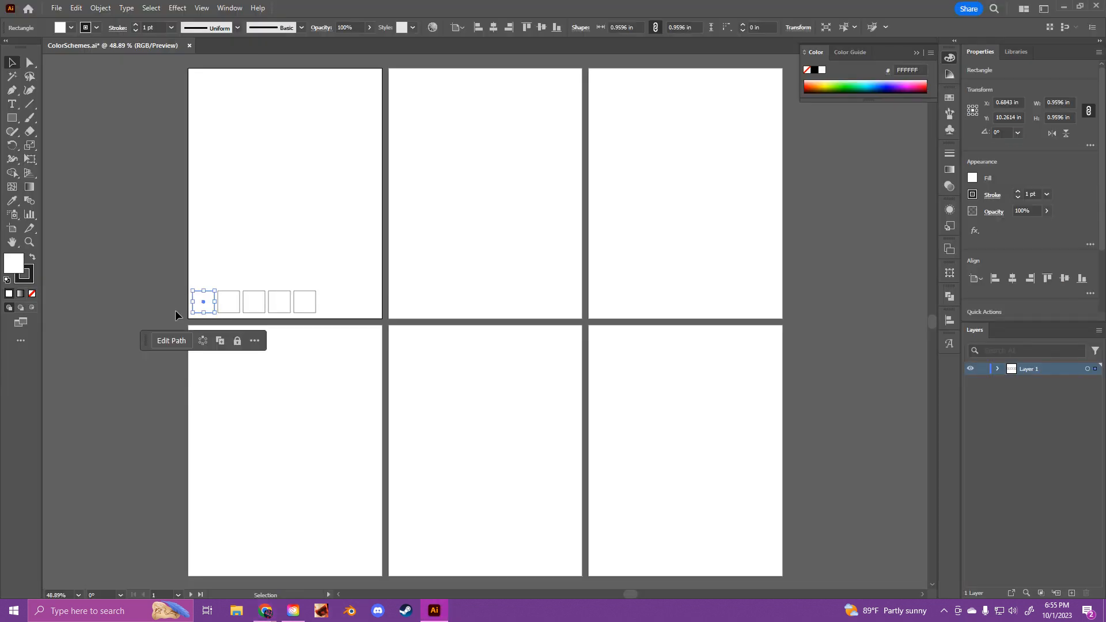
double_click(12, 263)
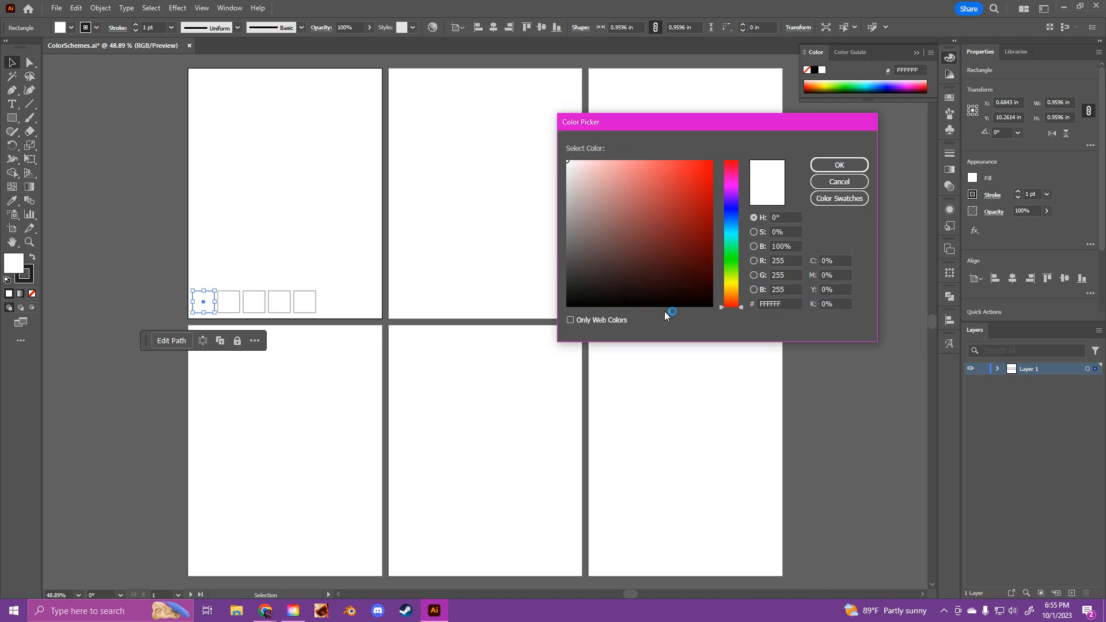
drag(758, 305, 776, 305)
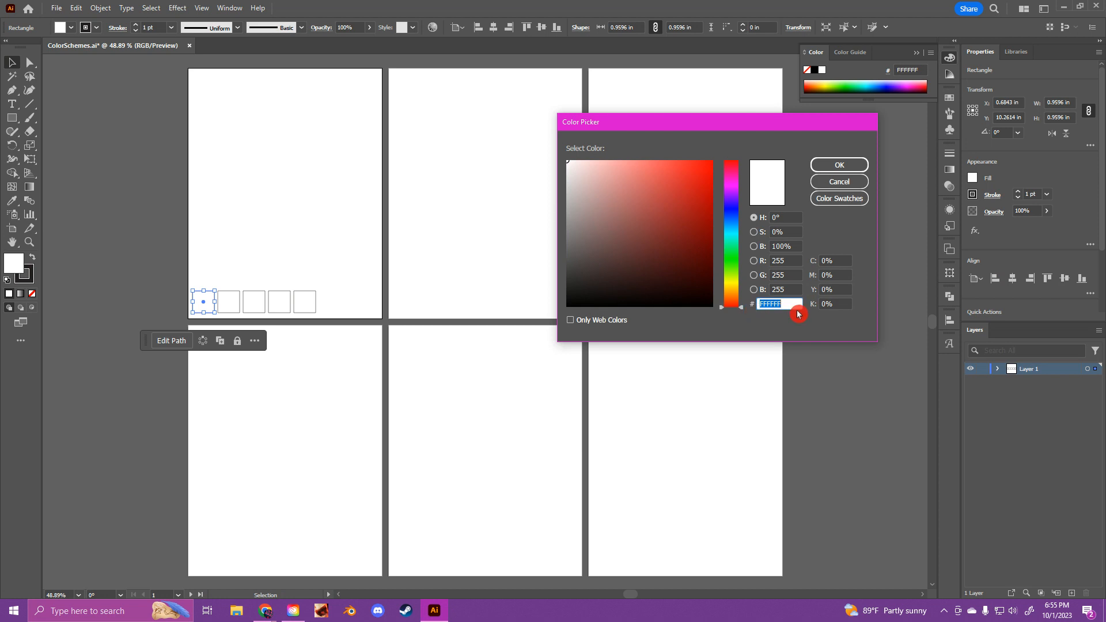
key(BackSpace)
key(ctrl+v)
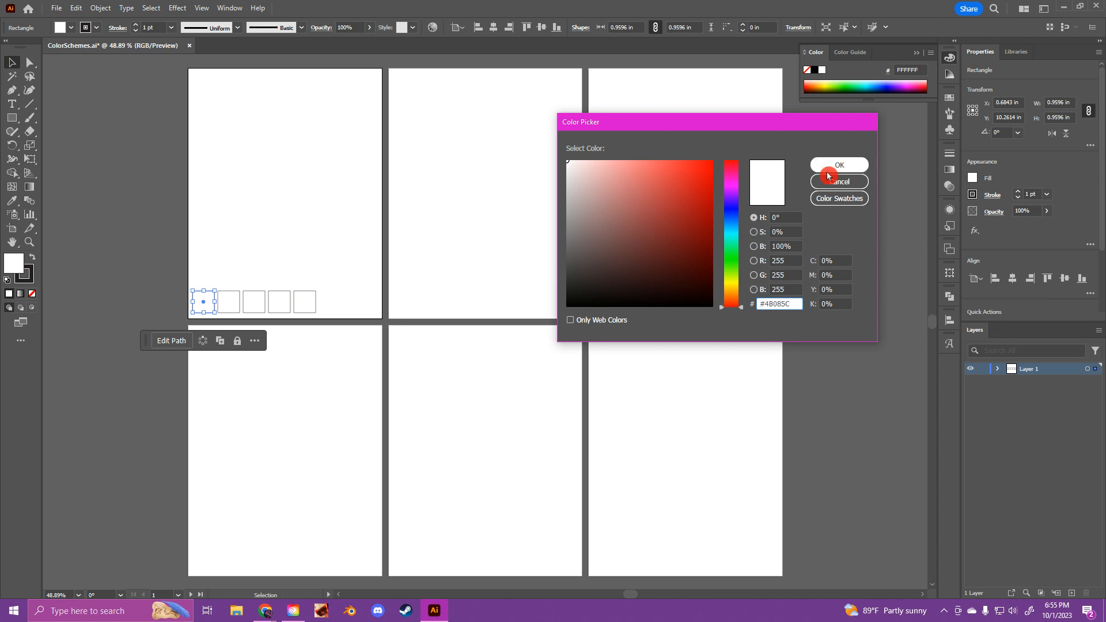
key(BackSpace)
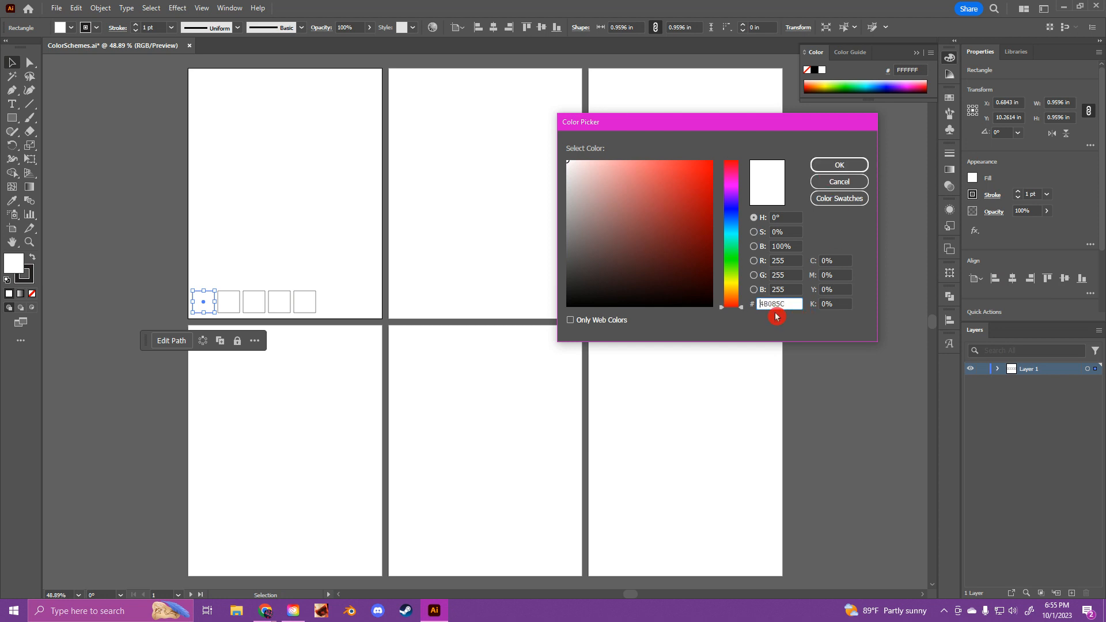
click(840, 166)
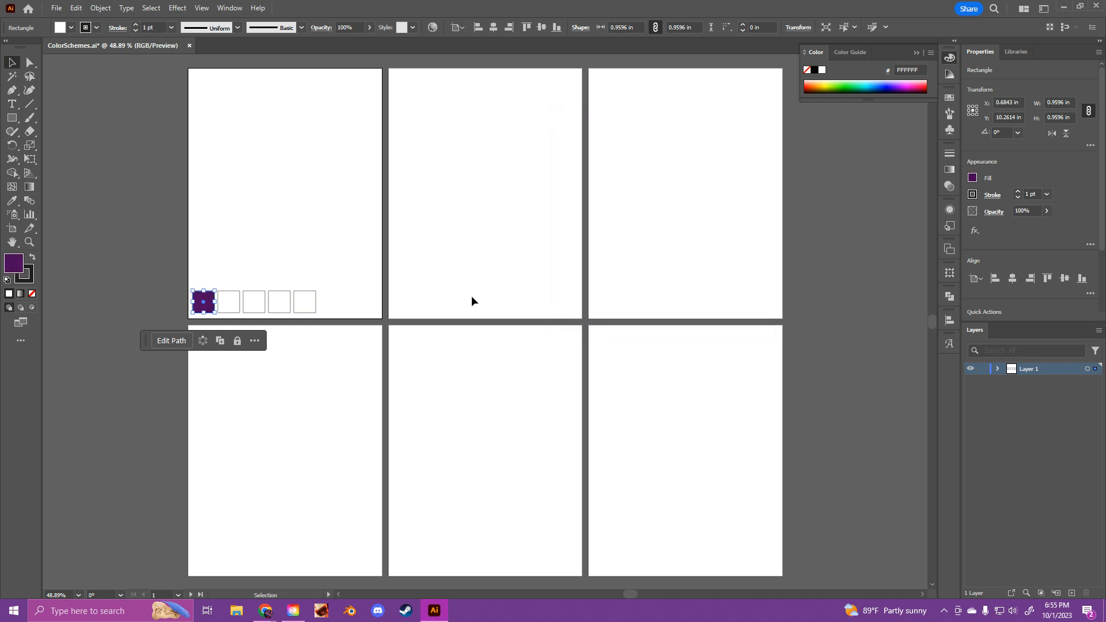
click(32, 294)
click(232, 283)
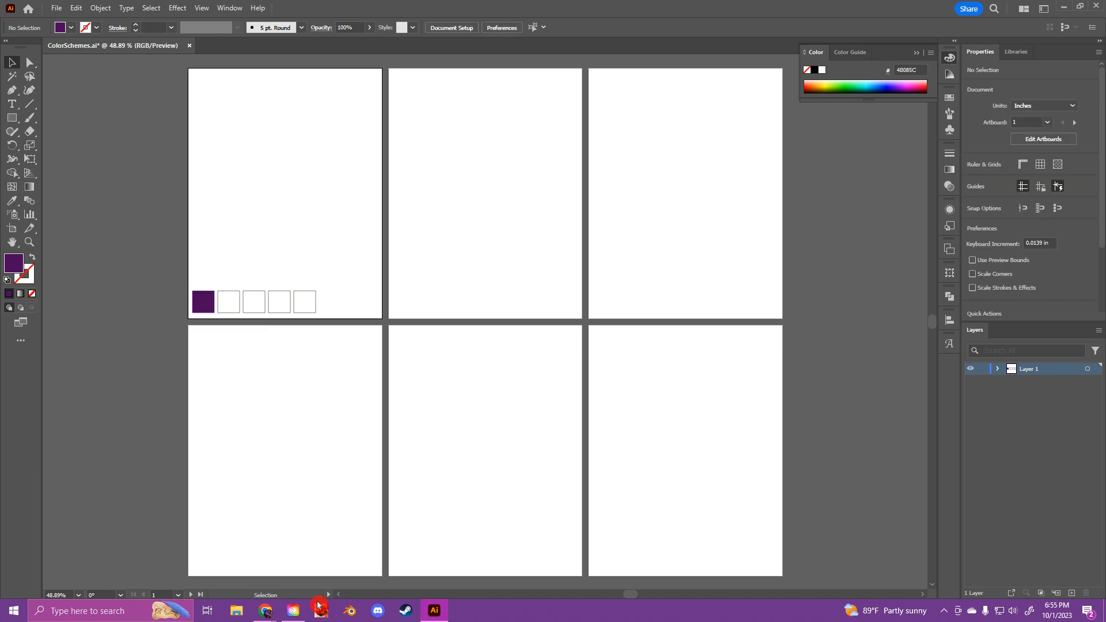
Step: Switch to the Adobe Color page in the browser and copy the hex code of color B
click(293, 610)
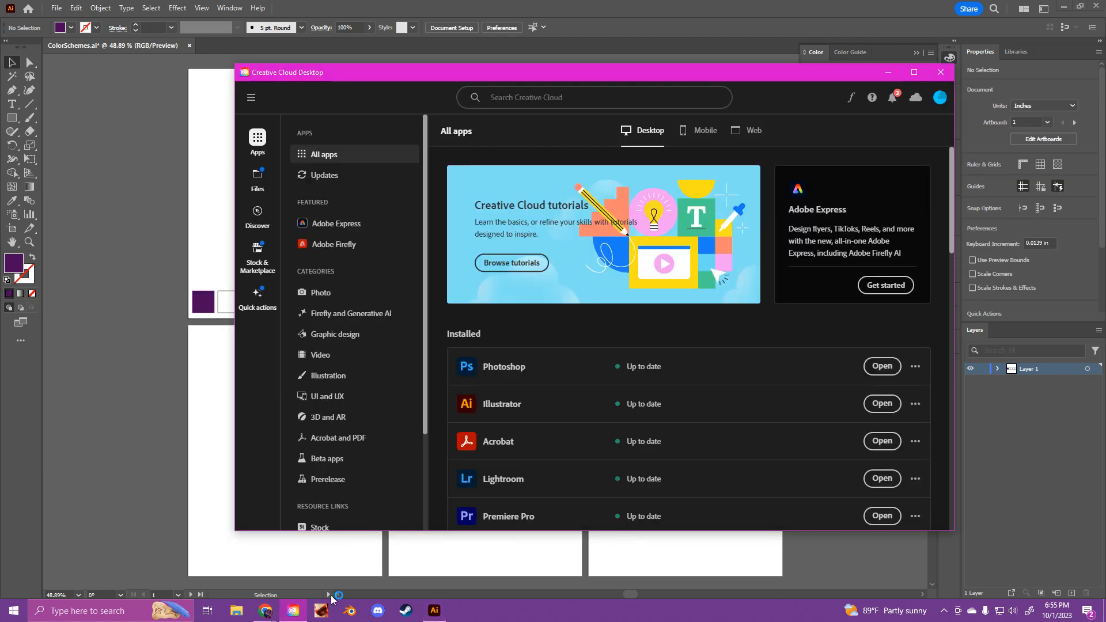
click(265, 611)
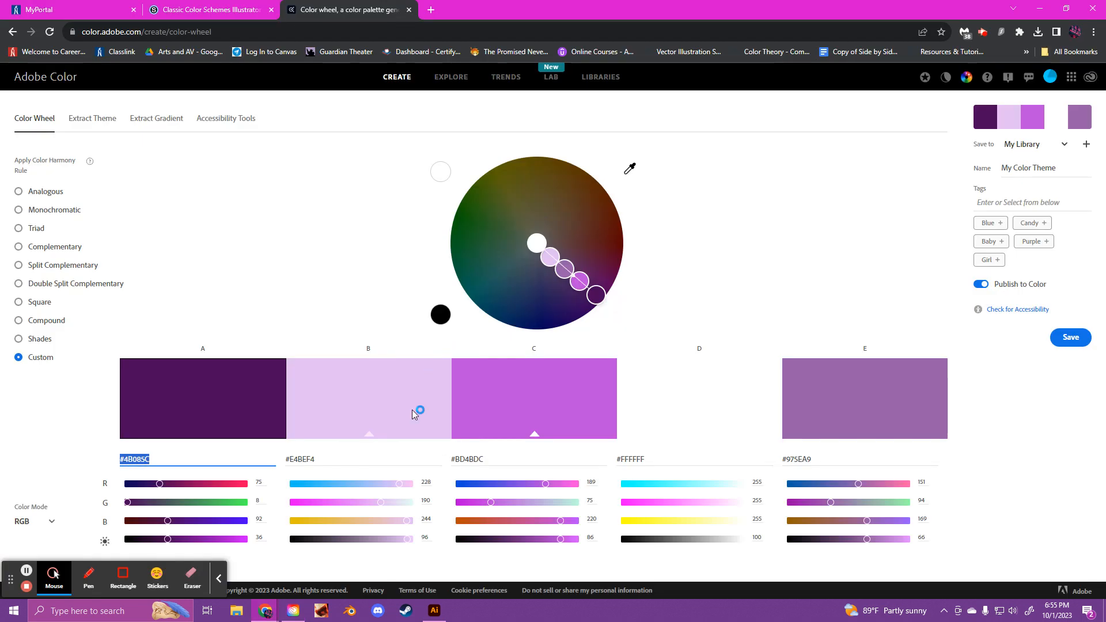
mouse_move(323, 458)
mouse_down()
mouse_move(283, 459)
mouse_move(336, 462)
mouse_up()
click(293, 460)
right_click(335, 462)
click(373, 316)
Step: Switch to Illustrator and fill the second swatch square with the copied color #E4BEF4
click(434, 610)
click(233, 309)
click(17, 265)
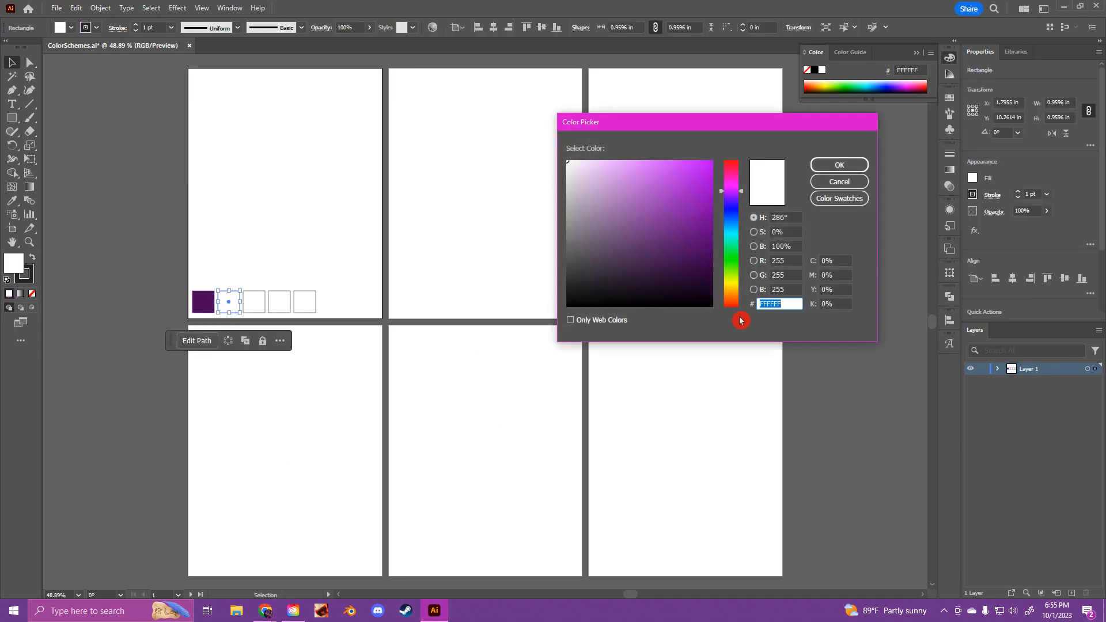
key(ctrl+v)
click(818, 168)
Step: Return to the Adobe Color page in the browser and copy the hex code of color C
click(294, 610)
click(266, 611)
click(227, 566)
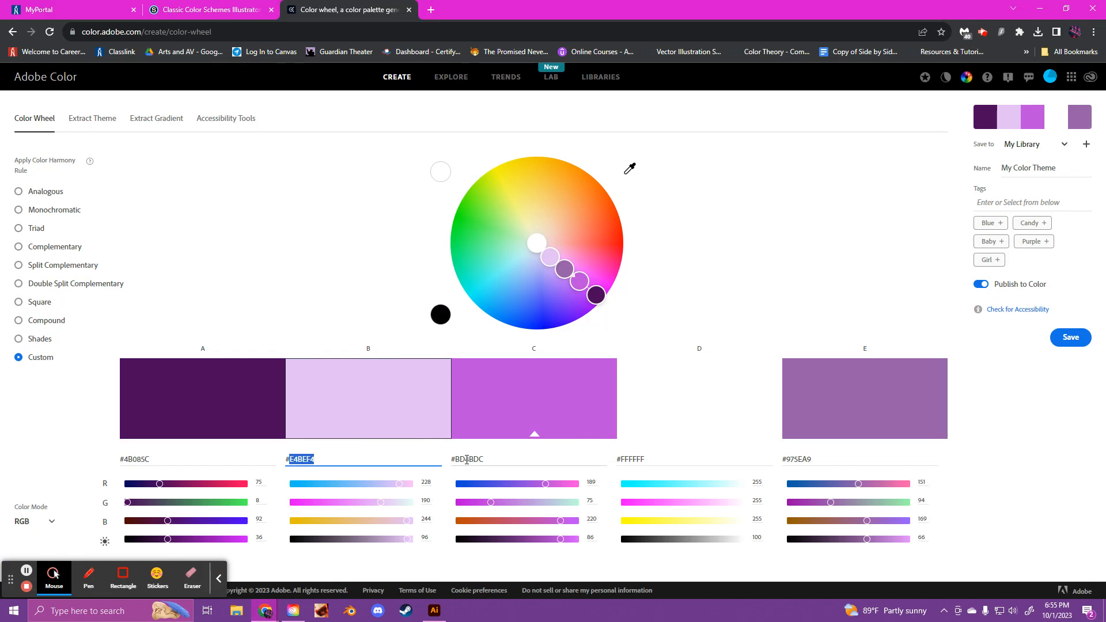
double_click(476, 458)
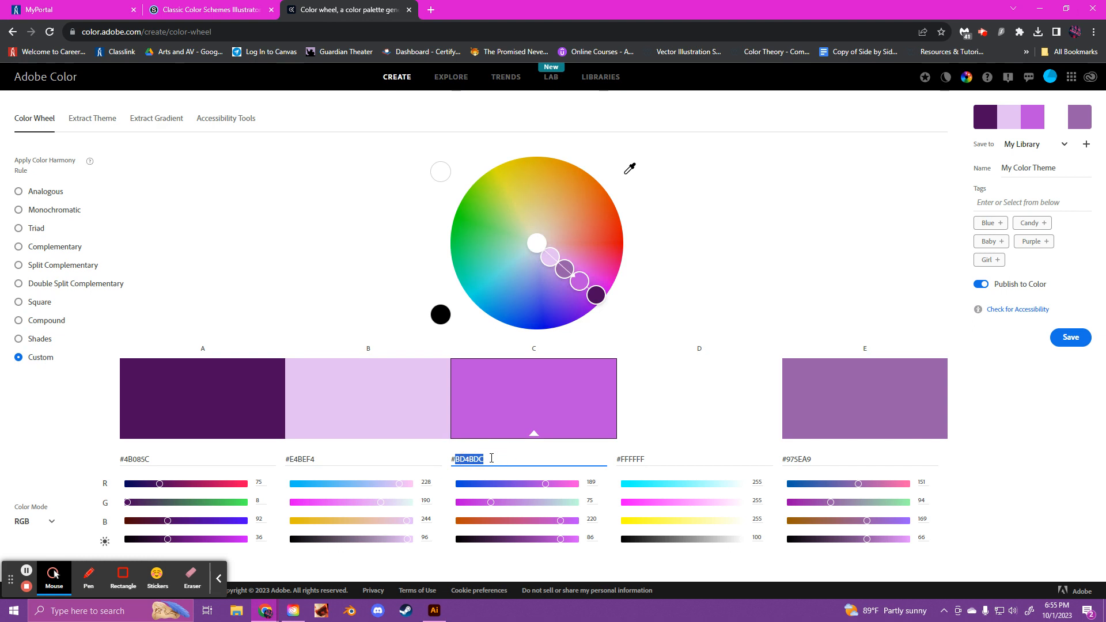
Step: Switch to Illustrator and fill the third swatch square with the copied color #BD4BDC
click(434, 610)
click(257, 297)
double_click(15, 262)
key(ctrl+v)
click(839, 166)
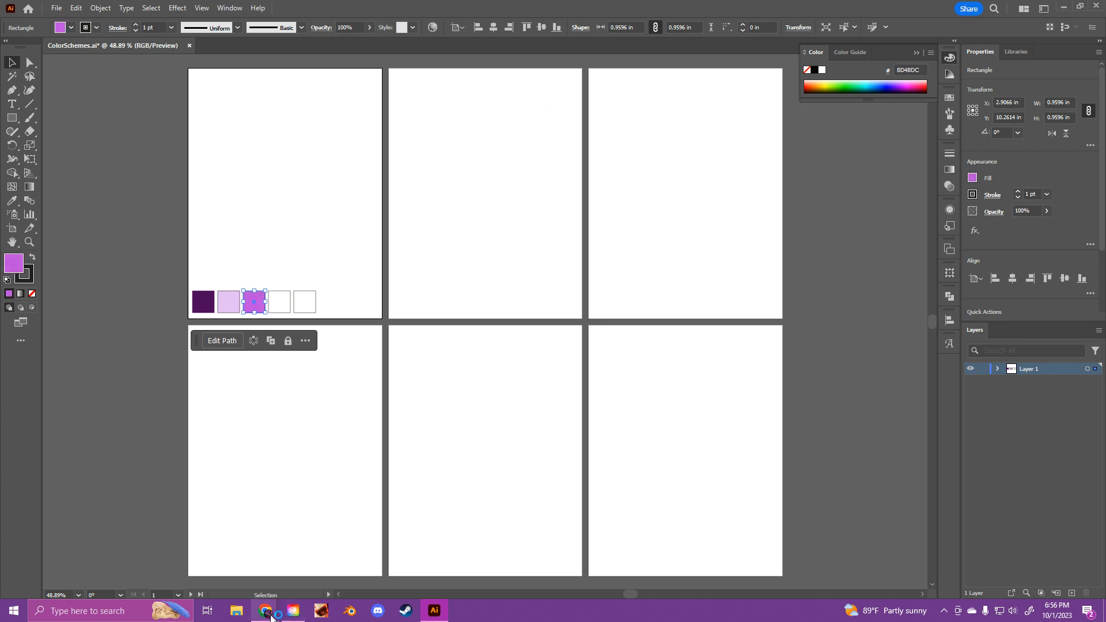
Step: Return to the Adobe Color page in the browser and copy the hex code of color E
mouse_move(265, 611)
click(172, 558)
click(645, 457)
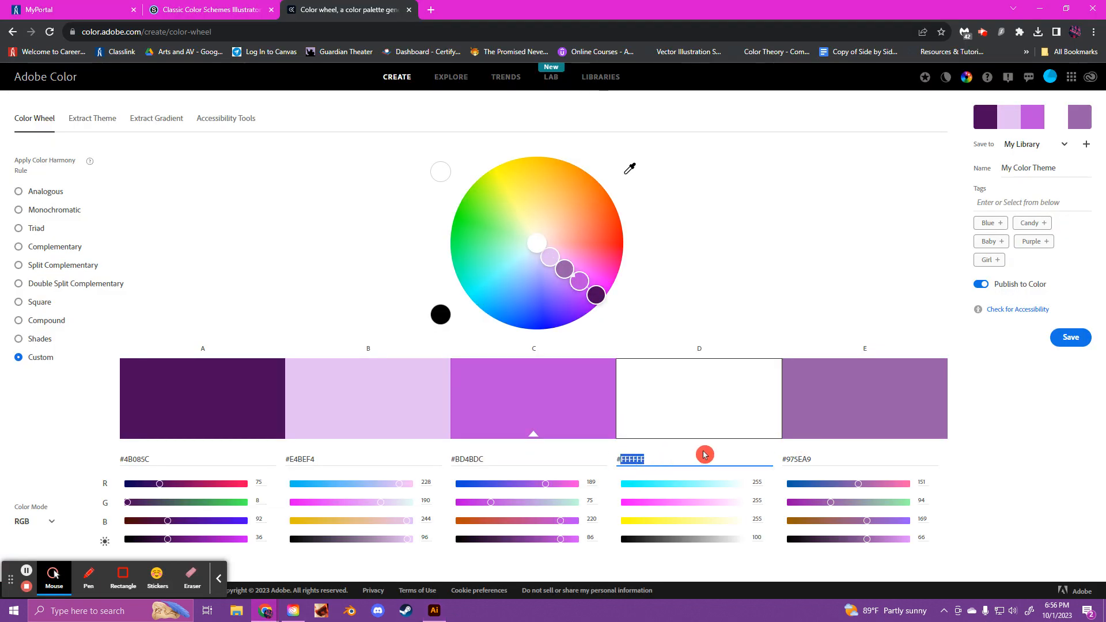
click(788, 459)
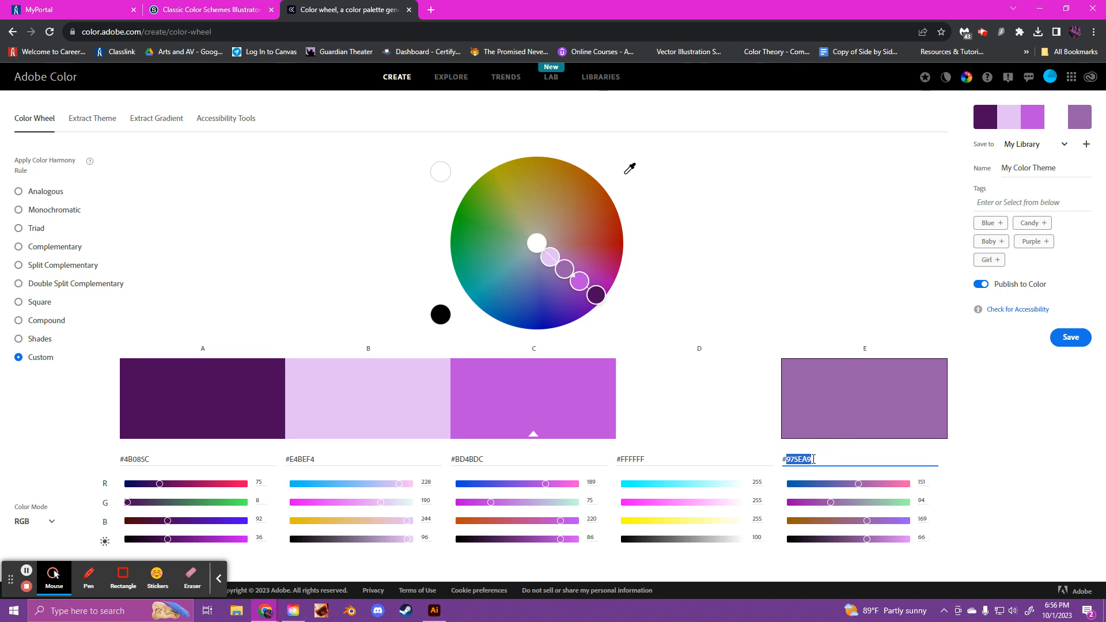
Step: Switch to Illustrator and fill the fifth swatch square with the copied color #975EA9
click(439, 610)
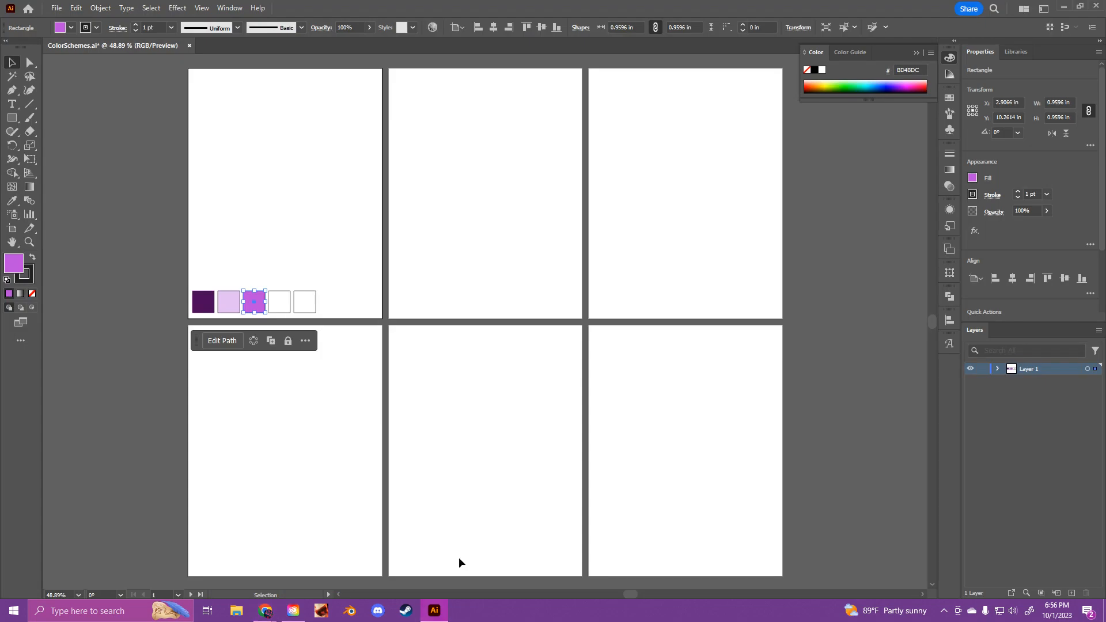
click(302, 310)
double_click(14, 263)
key(ctrl+v)
click(839, 165)
click(306, 293)
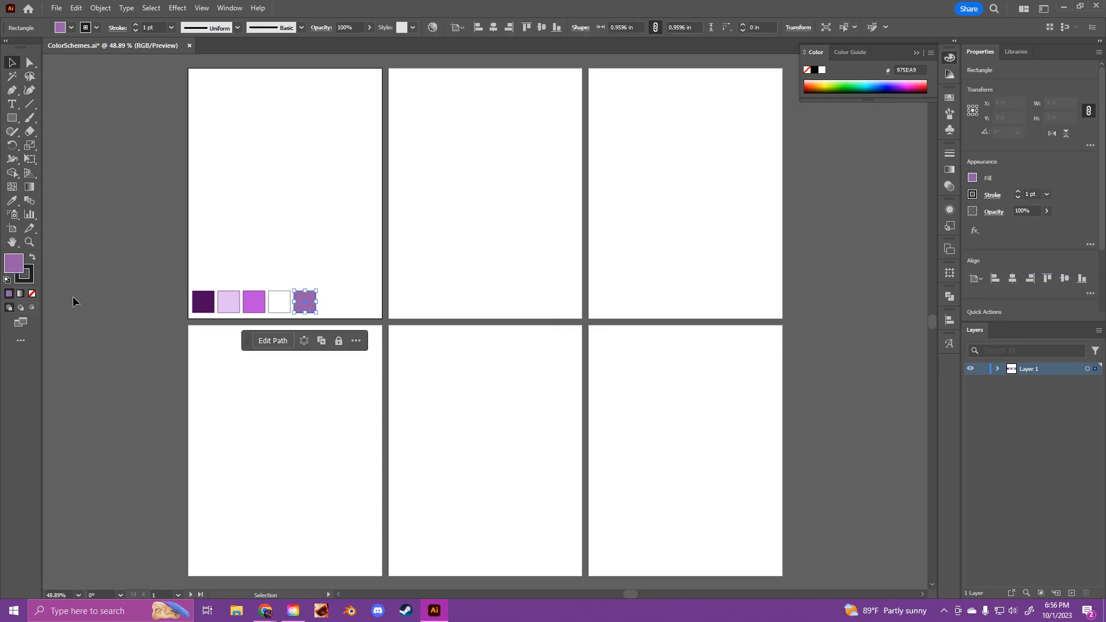
Step: Remove the outlines from the fifth, third and second swatch squares, keeping their fills
click(33, 293)
key(ctrl+z)
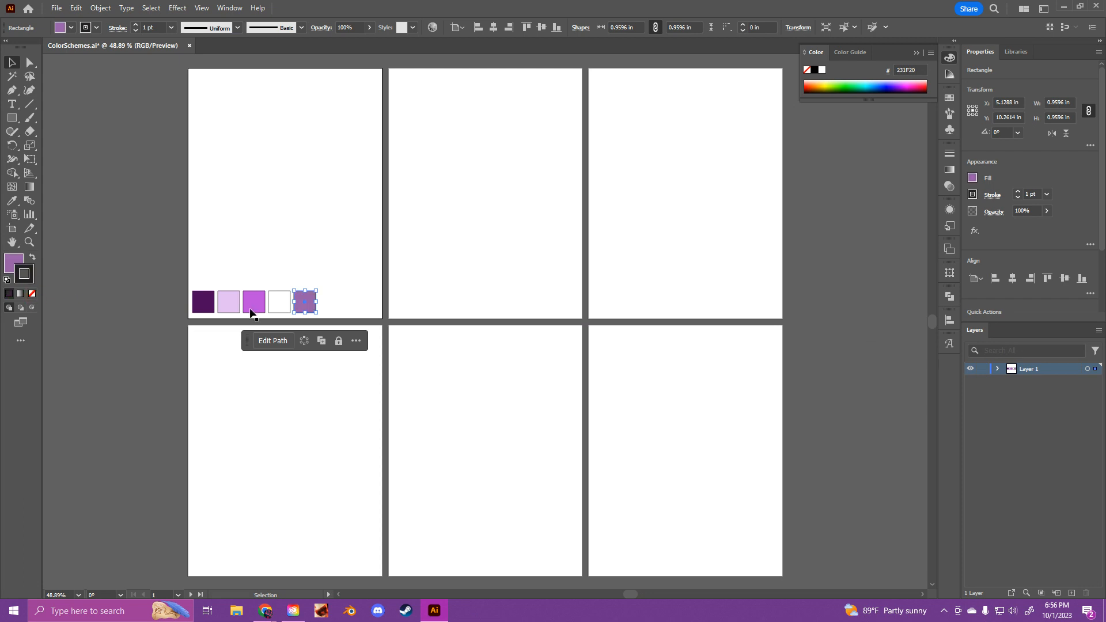
click(33, 295)
click(248, 307)
click(225, 308)
click(34, 295)
click(126, 299)
Step: Group the five swatch squares and center the group horizontally on the first artboard
scroll(160, 296, up, 1)
drag(158, 295, 313, 327)
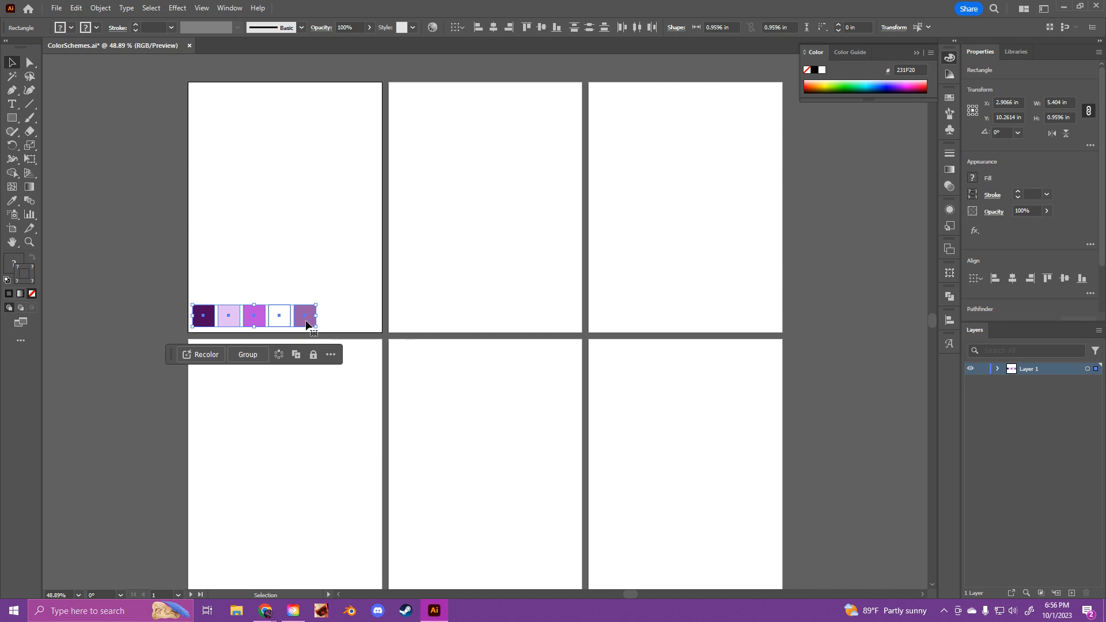
right_click(307, 324)
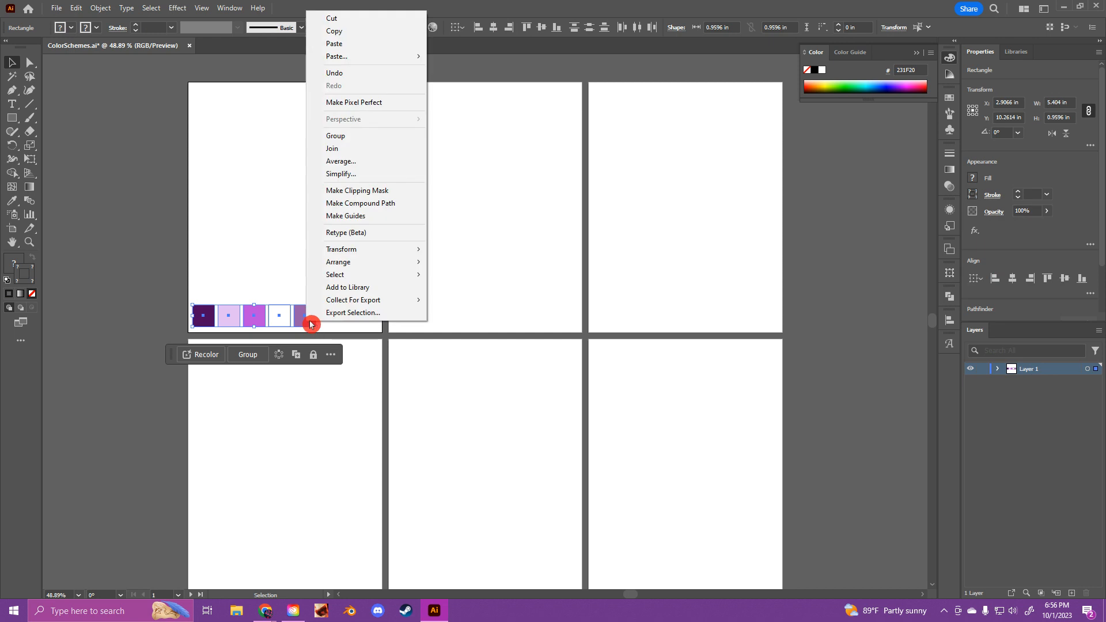
click(372, 143)
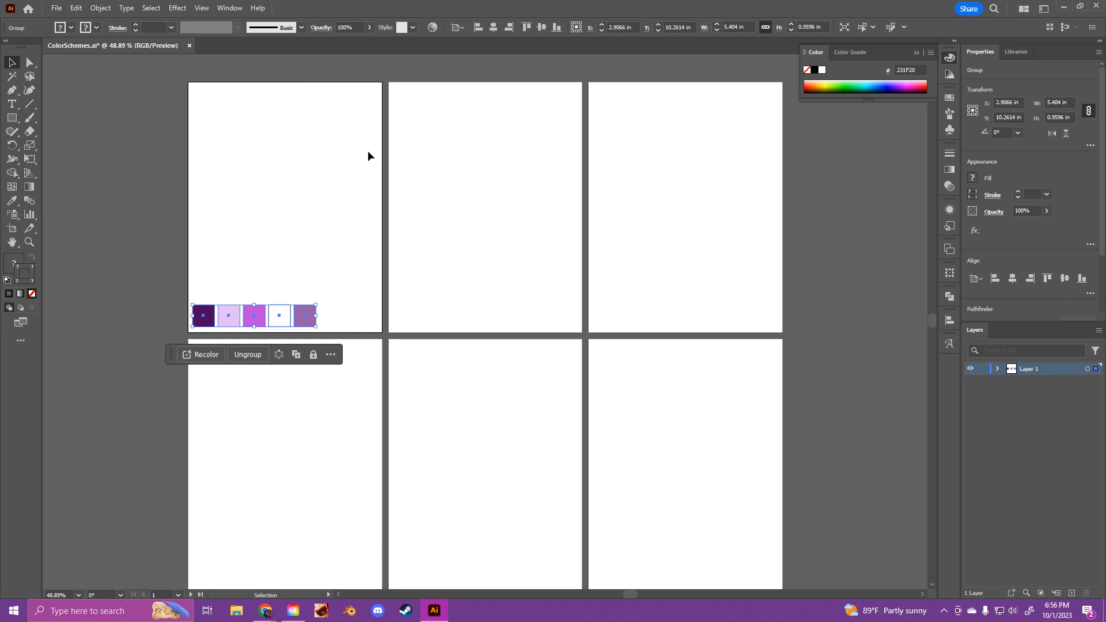
click(1013, 279)
click(1012, 280)
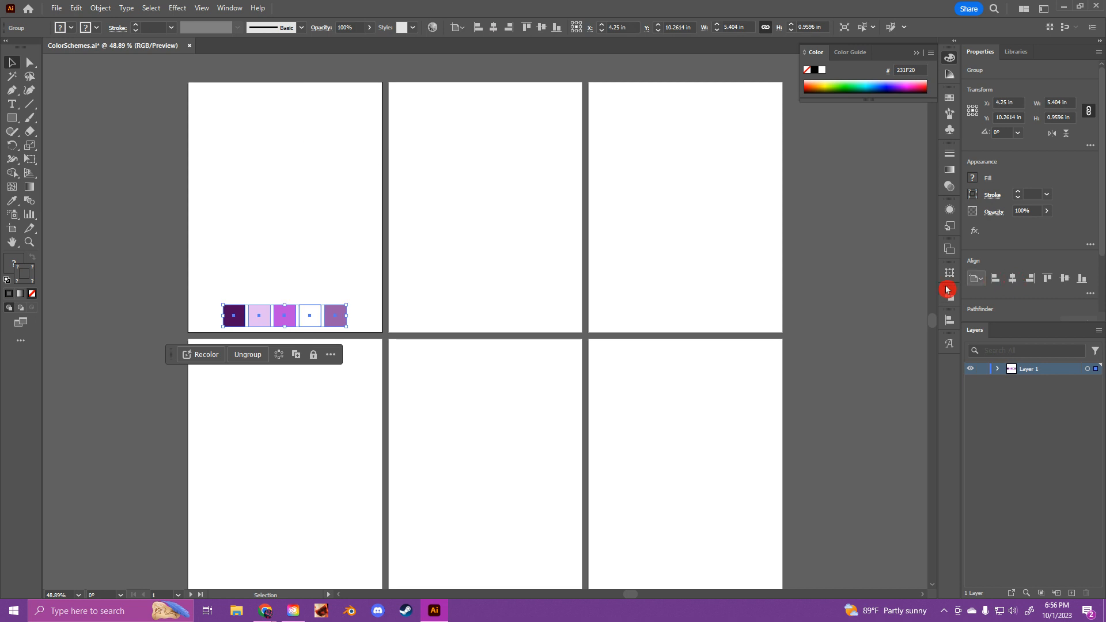
click(132, 280)
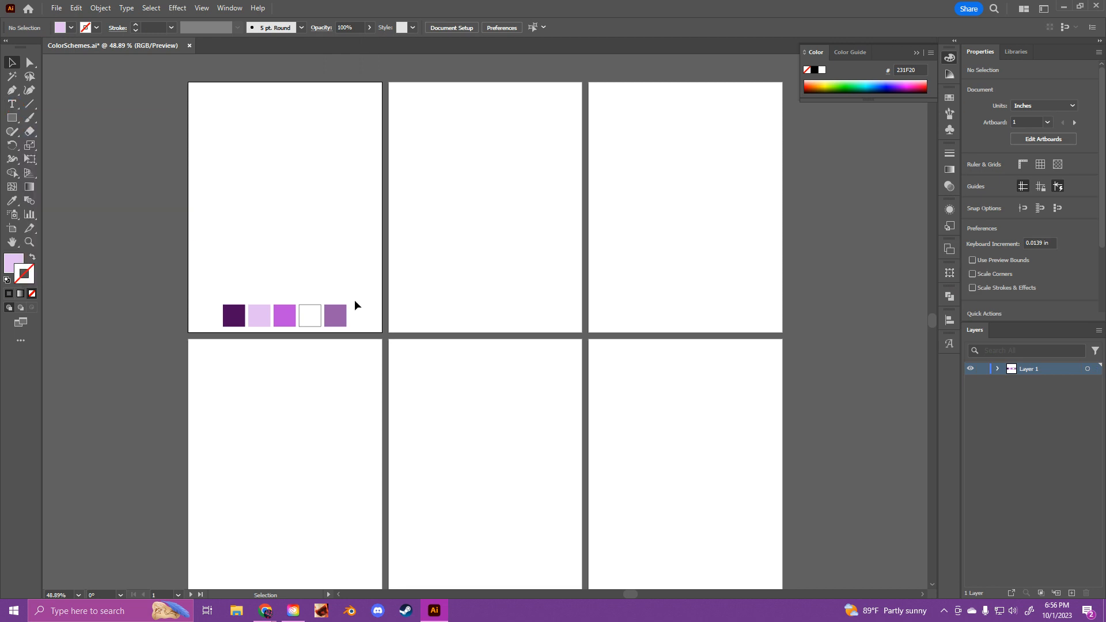
Step: Add the text label "Monochromatic" above the swatch row on the first artboard
click(18, 105)
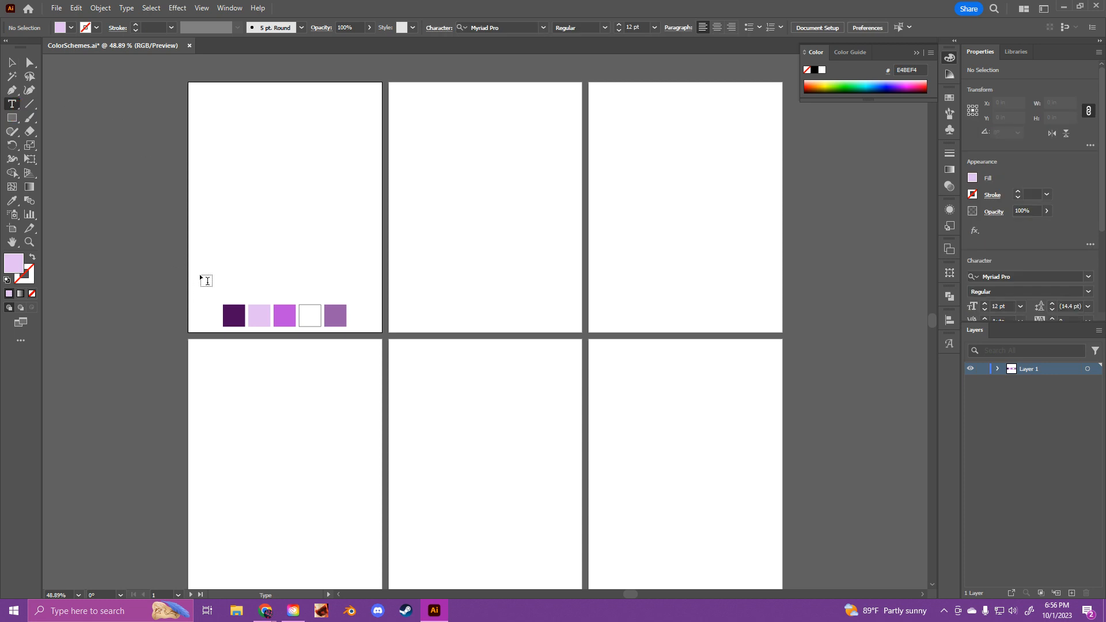
click(217, 291)
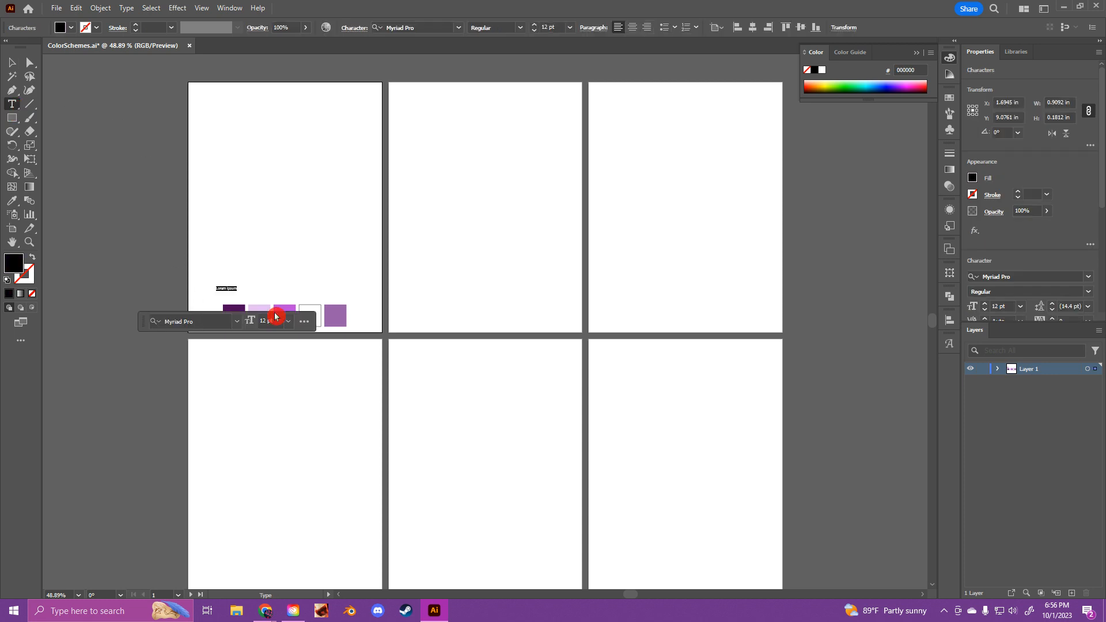
text(Monoc)
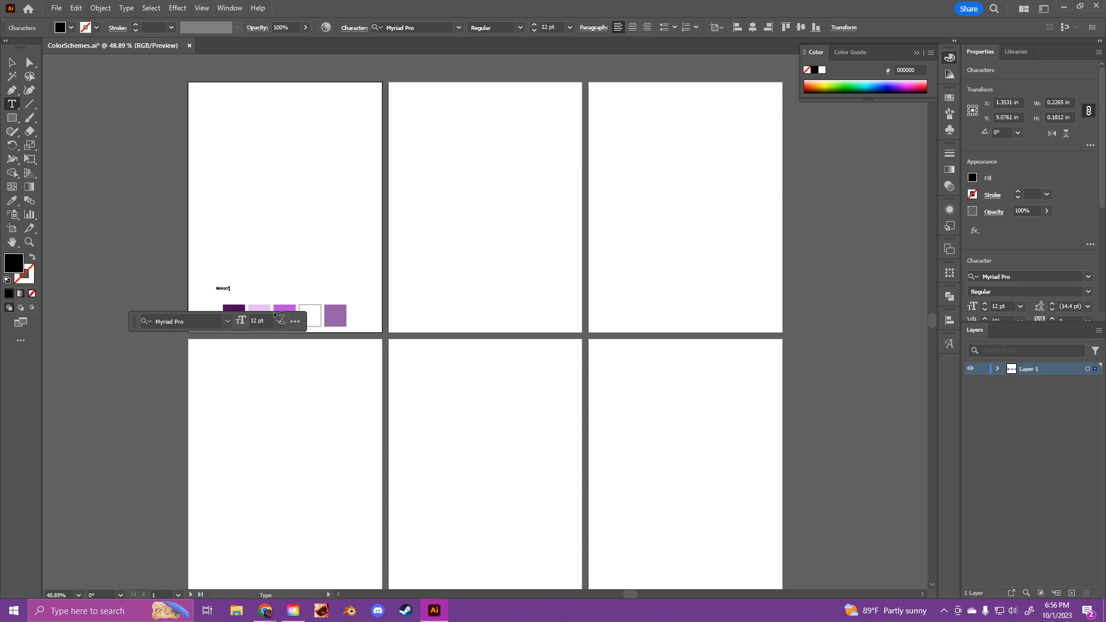
text(hromatic)
key(Escape)
key(ctrl+1)
drag(162, 244, 323, 282)
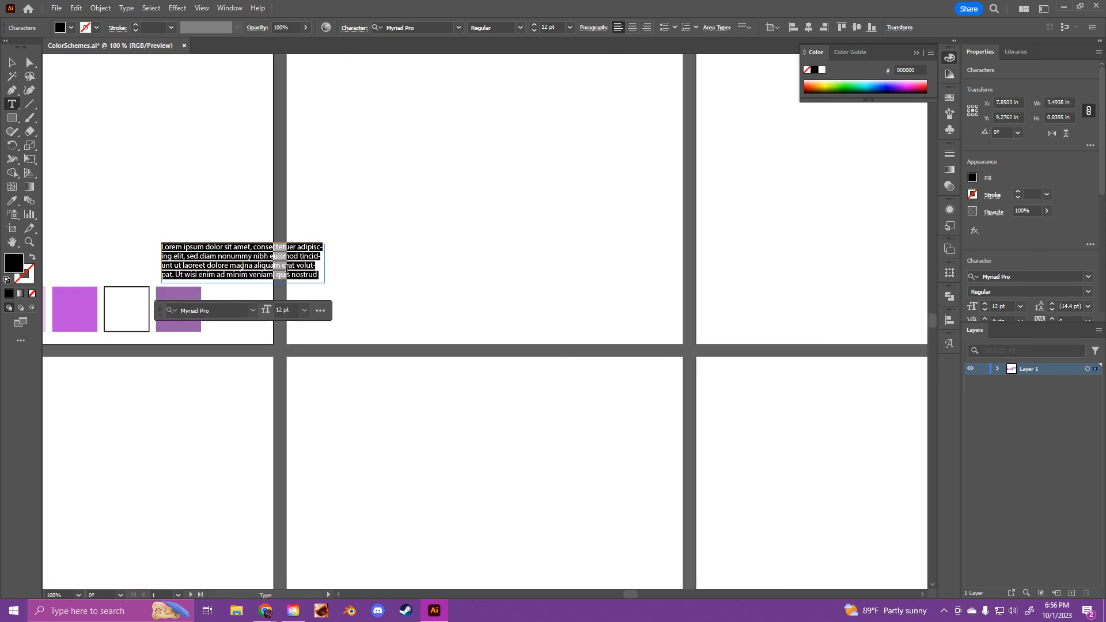
key(ctrl+z)
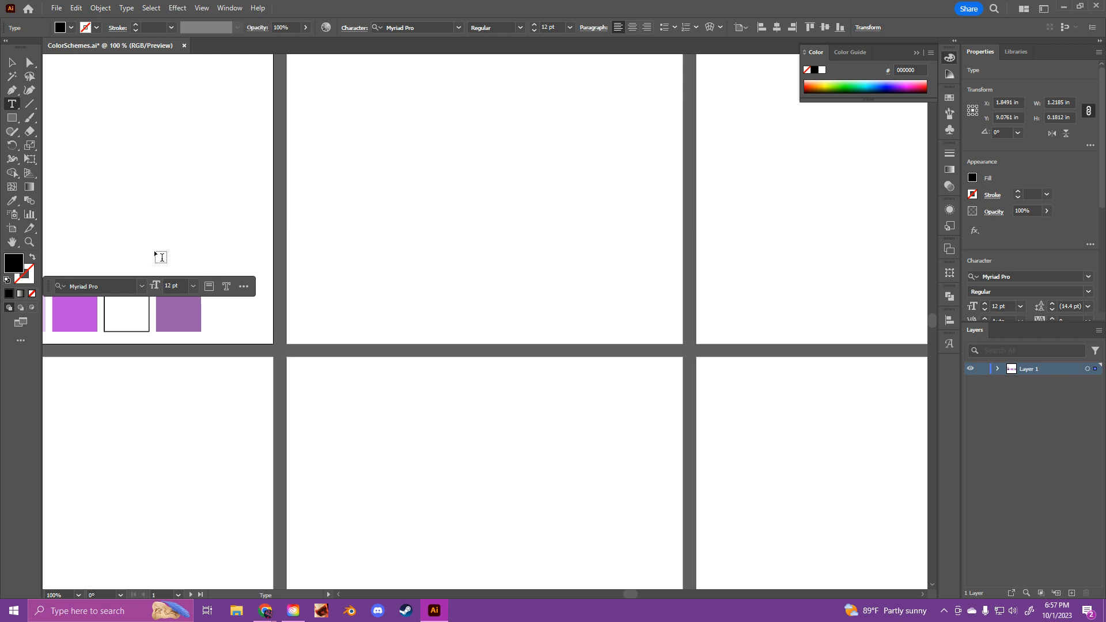
Step: Move the label just above the middle of the swatch row and delete the extra final c so it reads "Monochromatic"
click(12, 62)
drag(109, 203, 294, 249)
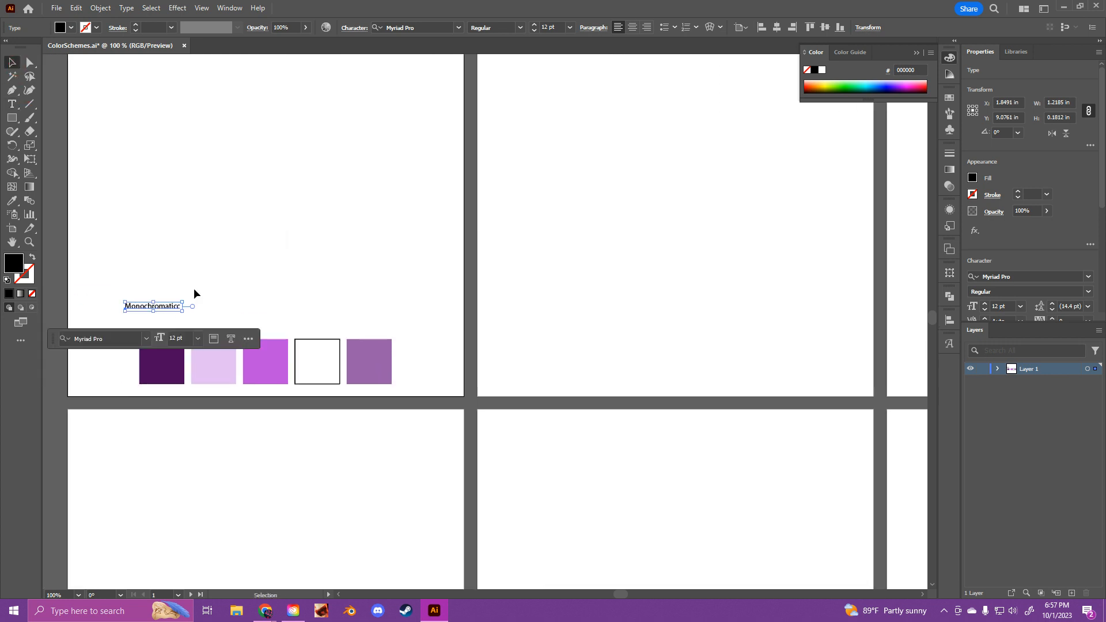
double_click(244, 321)
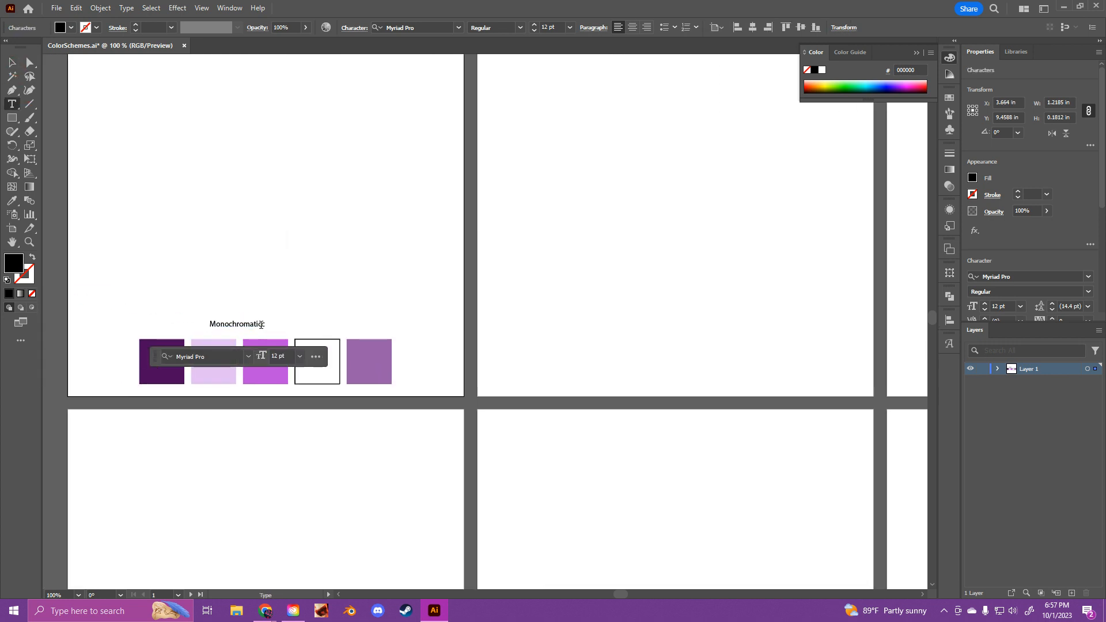
key(BackSpace)
click(11, 62)
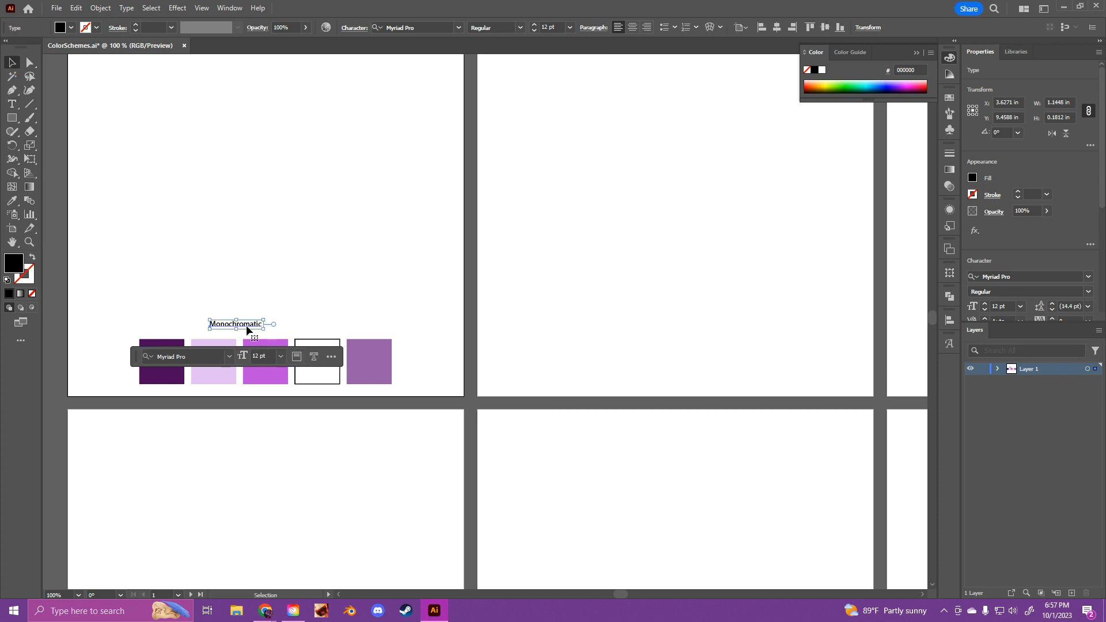
drag(251, 327, 274, 331)
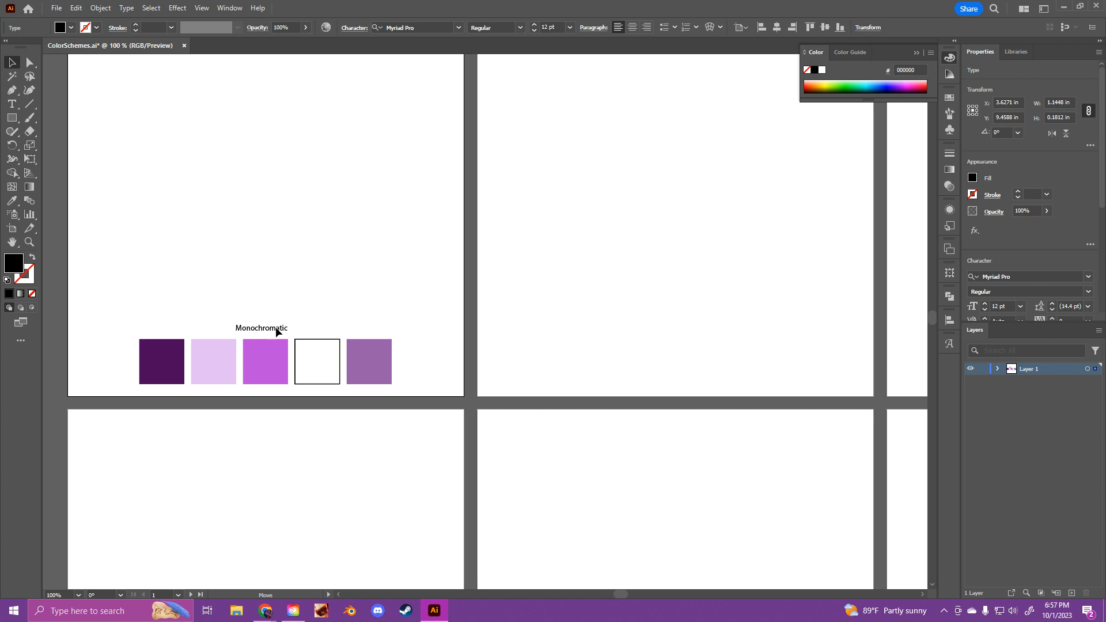
Step: Set the "Monochromatic" label's font size to 24 pt and reposition it centrally above the swatches
click(303, 362)
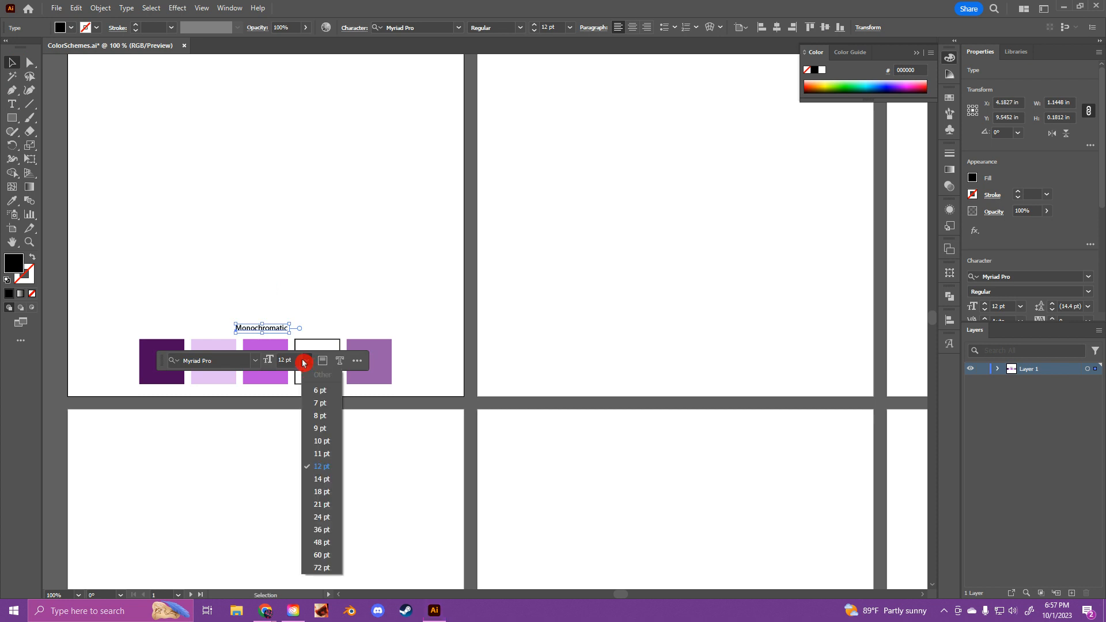
click(321, 491)
click(307, 363)
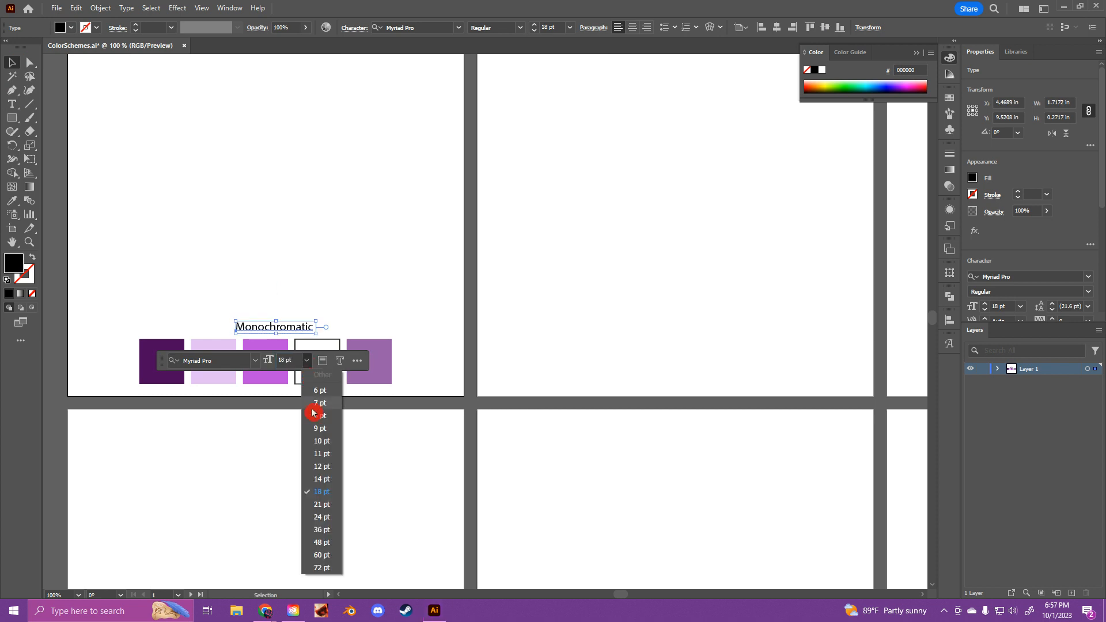
click(322, 516)
click(341, 285)
drag(314, 330, 285, 331)
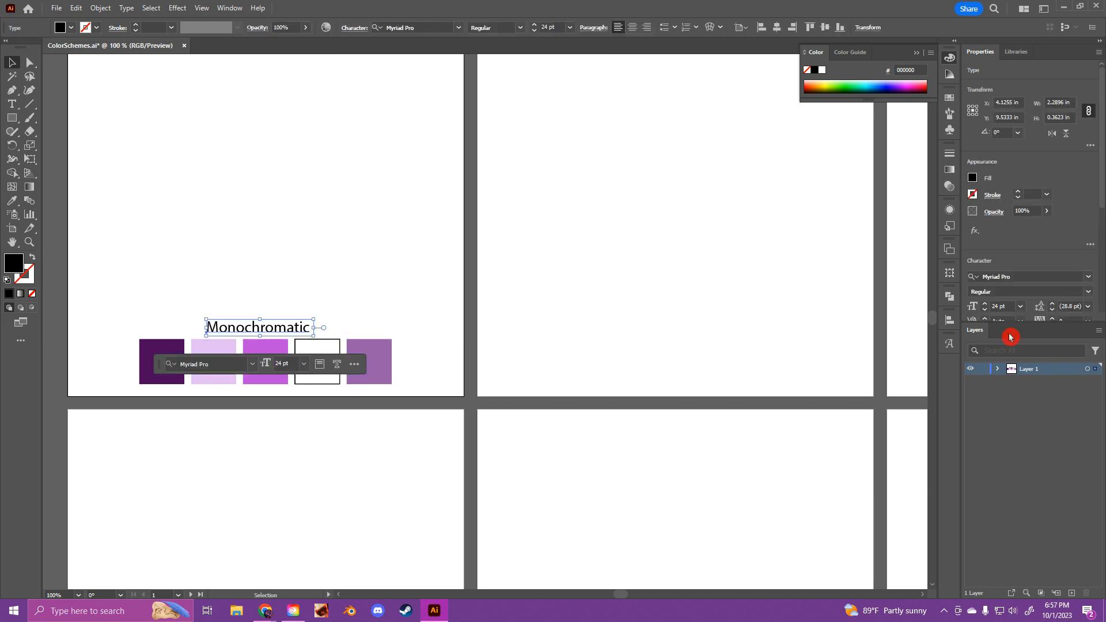
Step: Reduce the "Monochromatic" label's font size to 21 pt and center the label horizontally above the swatches
scroll(1005, 307, down, 3)
scroll(1030, 253, down, 5)
click(1012, 259)
click(478, 318)
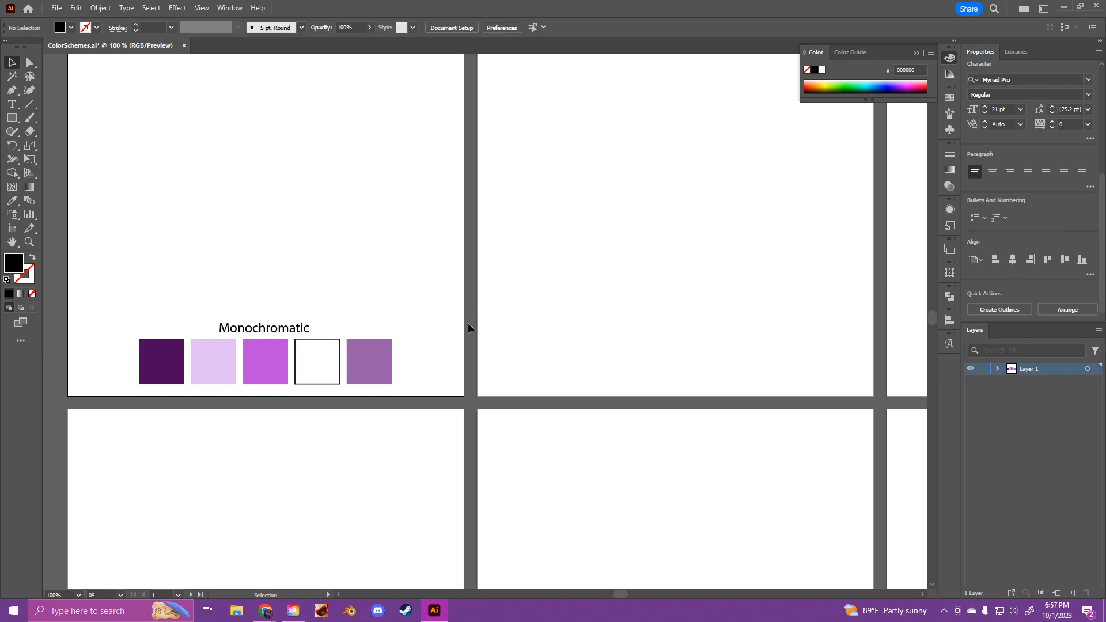
Step: Display the rulers around the document with the upper row of artboards in view
key(ctrl+minus)
key(ctrl+minus)
key(space)
drag(509, 256, 396, 300)
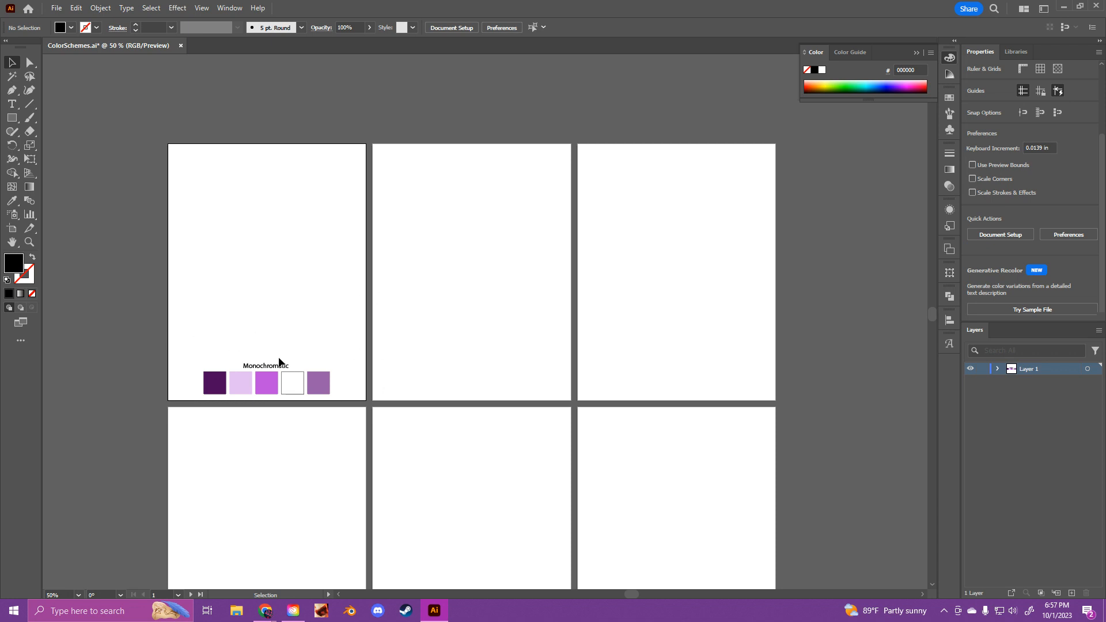
click(181, 40)
click(175, 9)
click(202, 10)
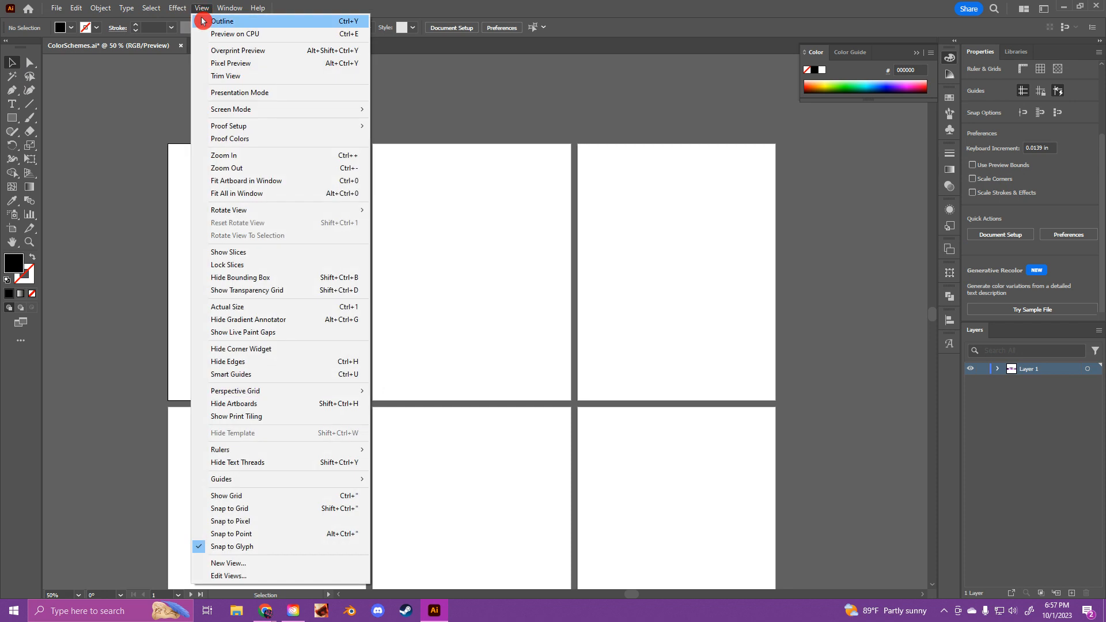
mouse_move(286, 450)
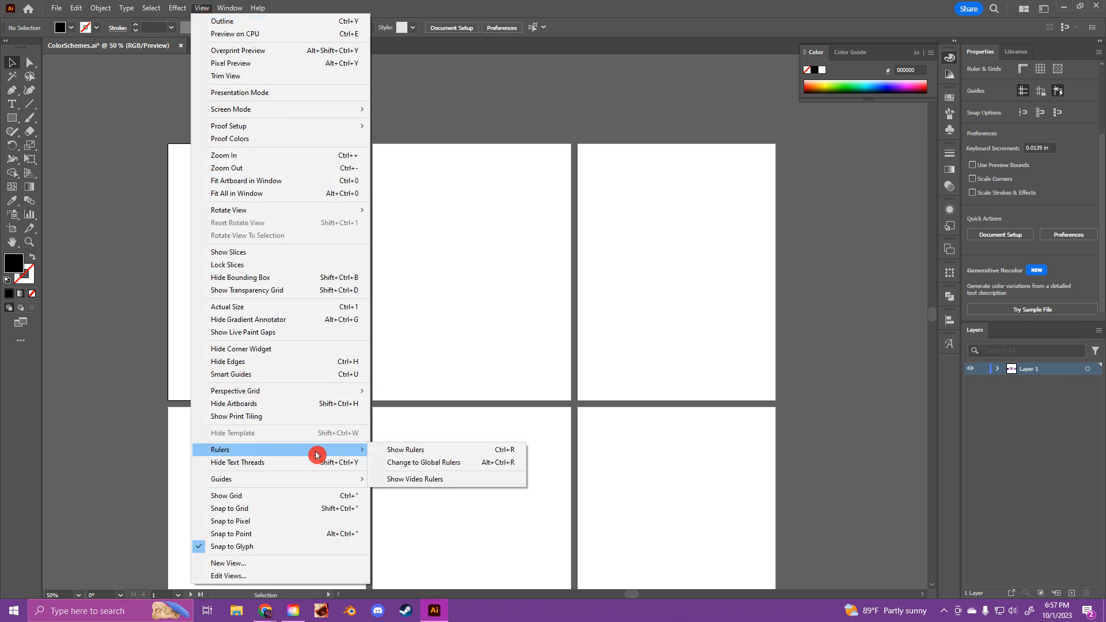
click(388, 450)
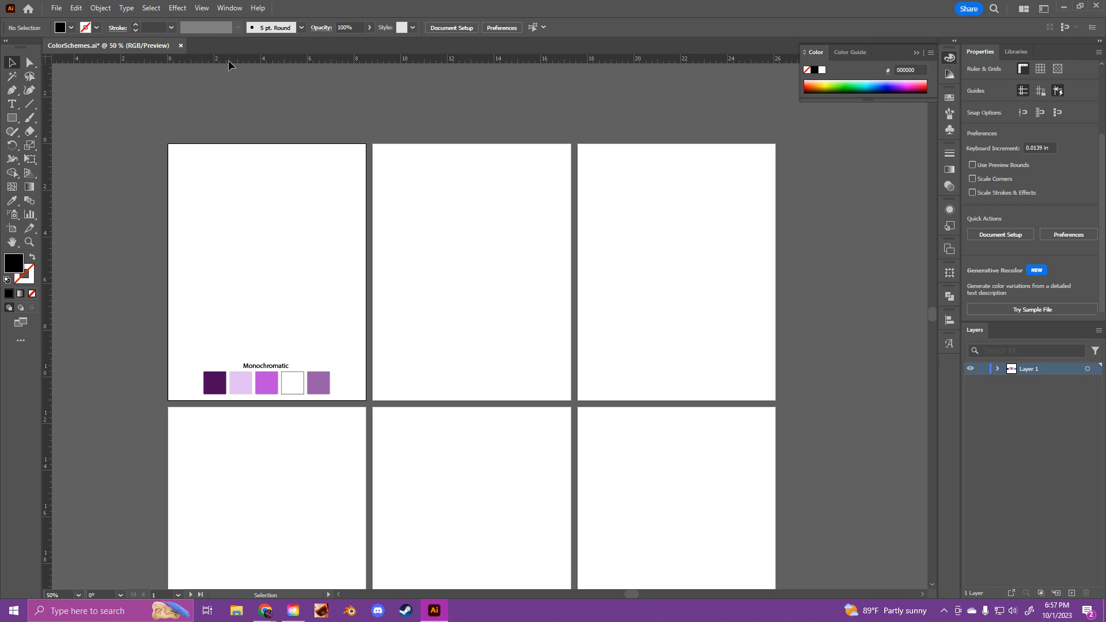
Step: Place a horizontal ruler guide just above the "Monochromatic" label, spanning the upper row of artboards
drag(229, 102, 222, 358)
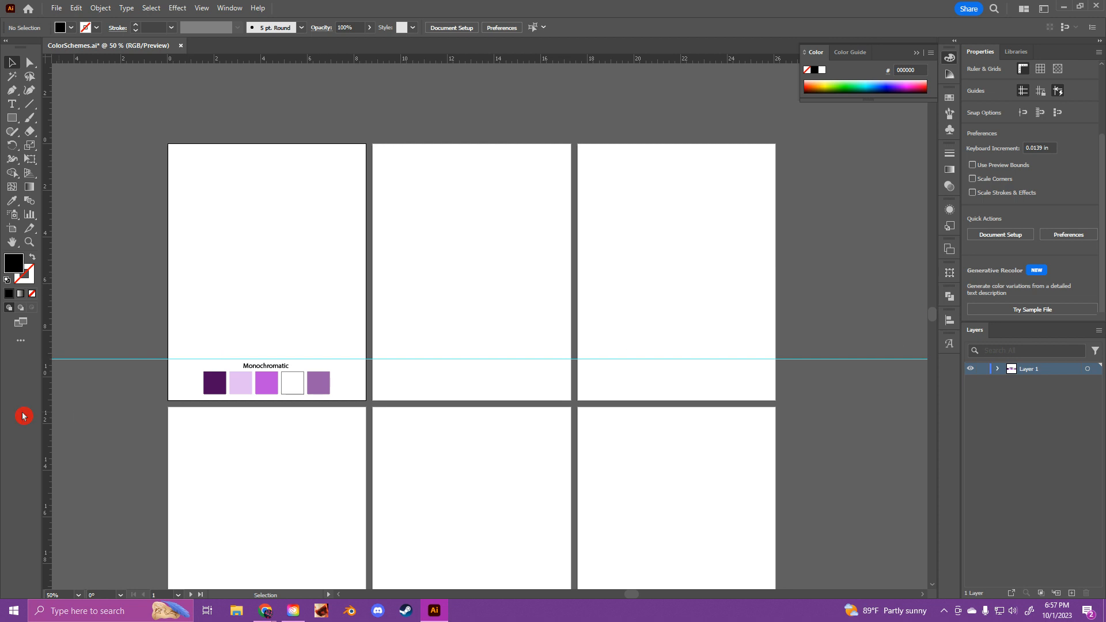
right_click(126, 362)
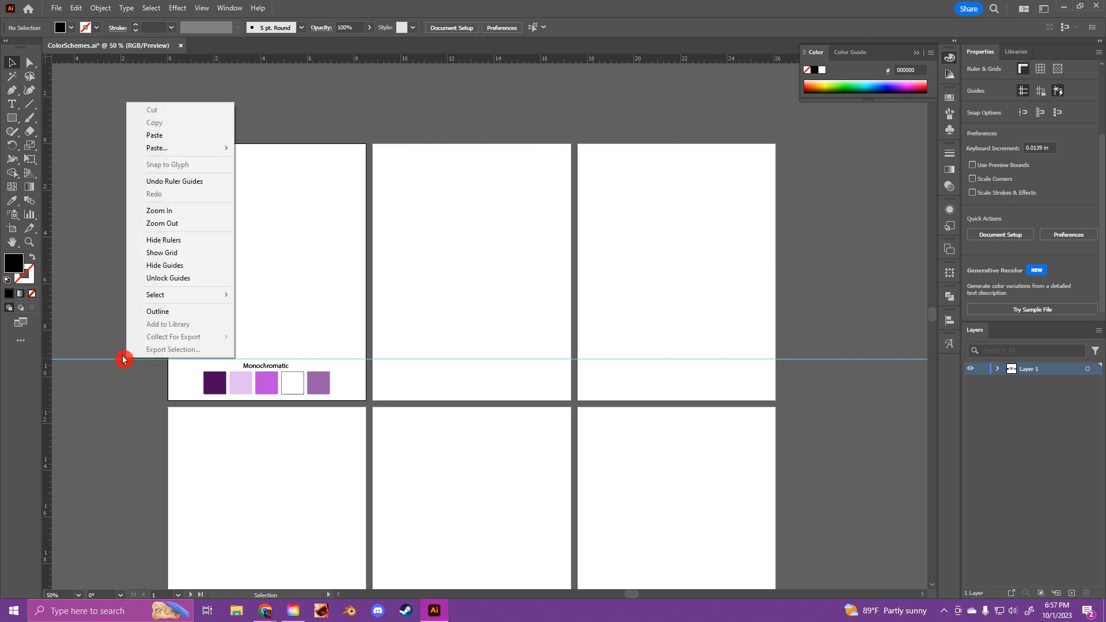
click(80, 324)
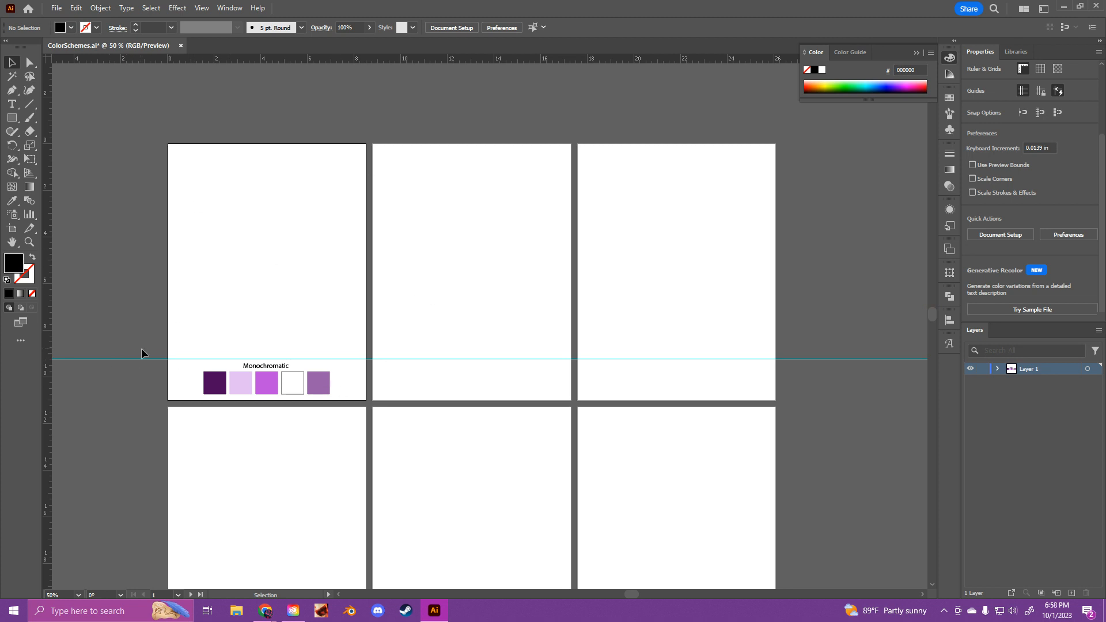
Step: Draw a background rectangle about 8.49 by 9.23 in covering the first artboard from its upper edge down to the guide
click(12, 116)
drag(167, 143, 365, 358)
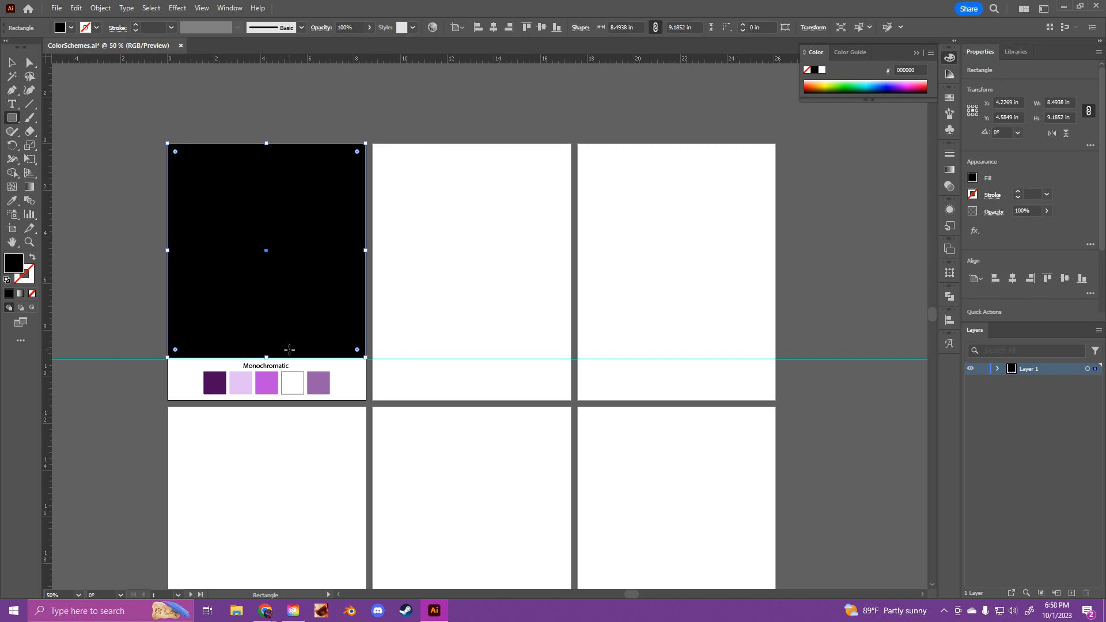
drag(270, 358, 285, 359)
Step: Fill the background rectangle with the light lavender (E4BEF4) sampled from the second swatch
click(12, 201)
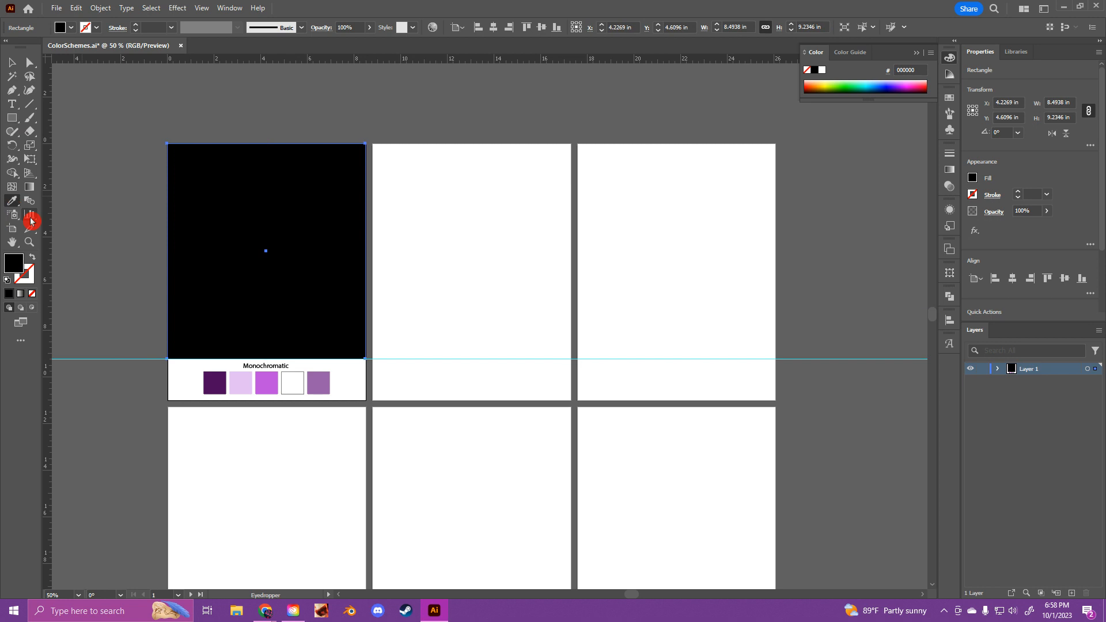
click(240, 381)
click(11, 62)
click(98, 178)
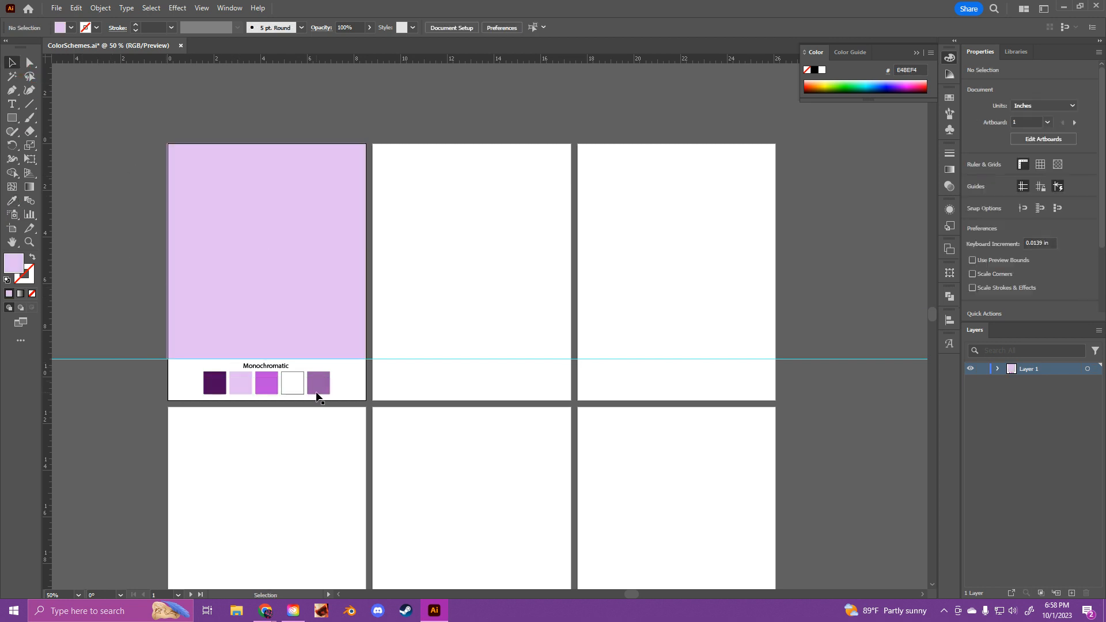
click(306, 244)
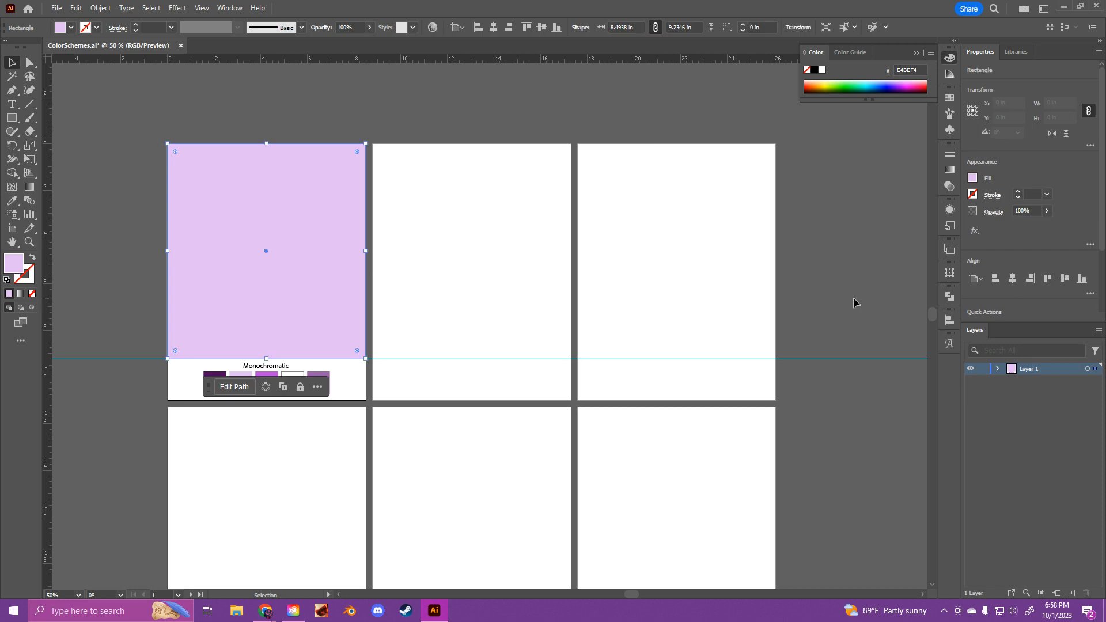
click(312, 109)
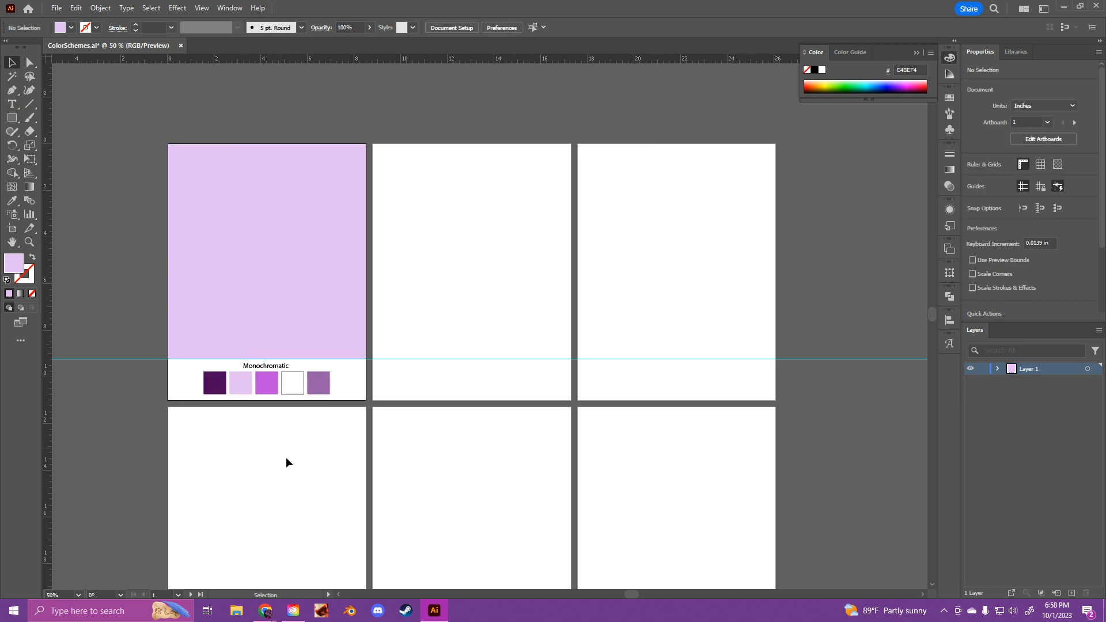
Step: Review the sample color scheme designs on the Classic Color Schemes assignment page in Chrome, and return to Illustrator
mouse_move(265, 610)
click(173, 550)
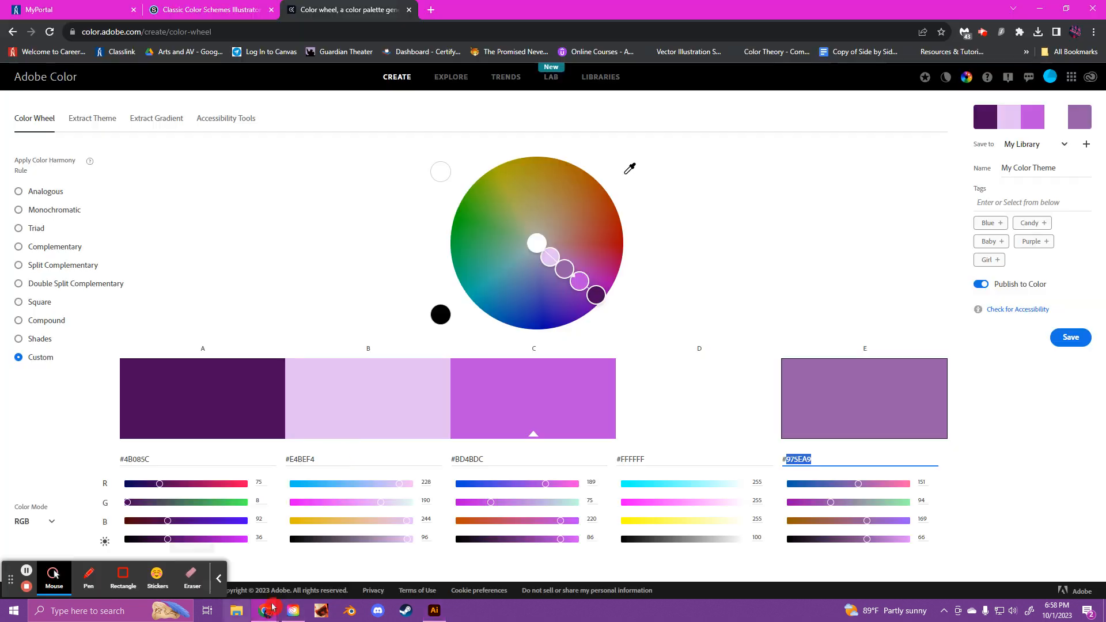
click(198, 7)
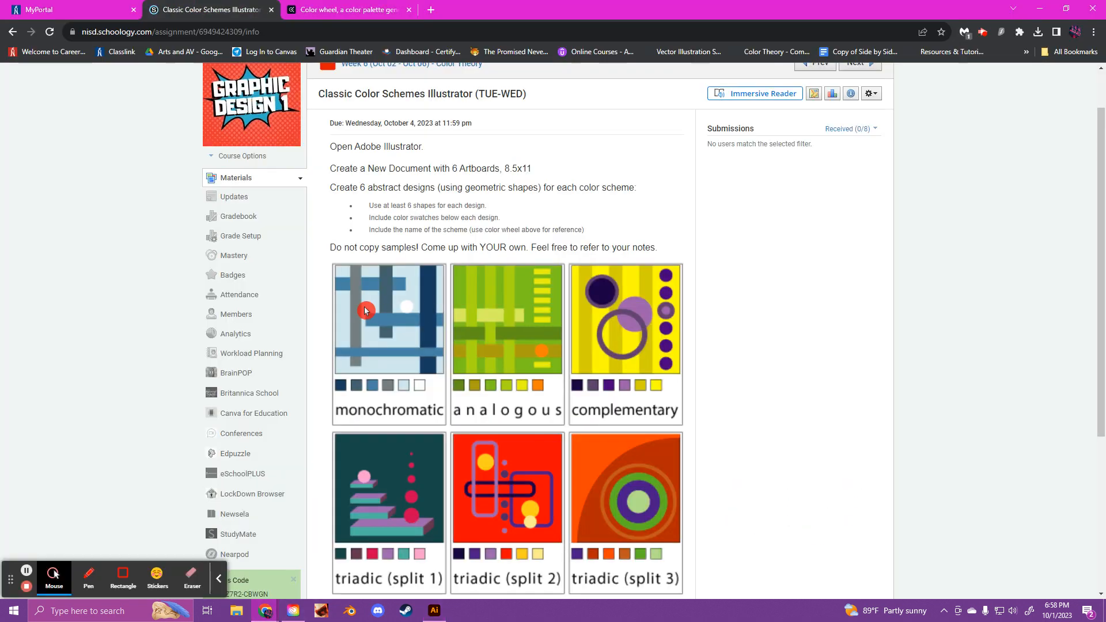
scroll(574, 351, down, 1)
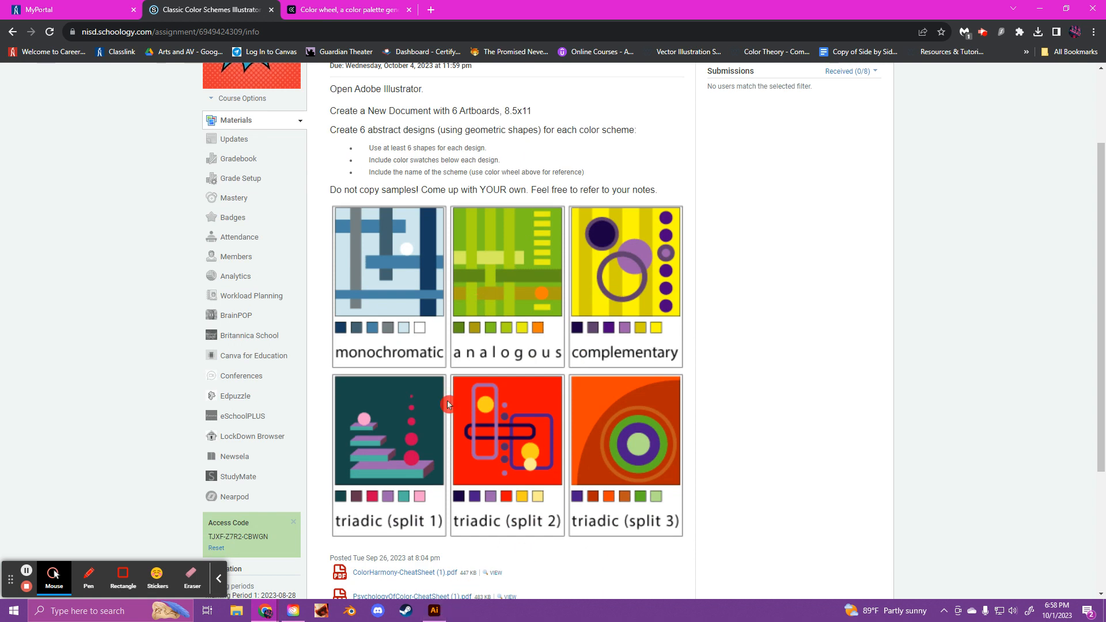
click(440, 612)
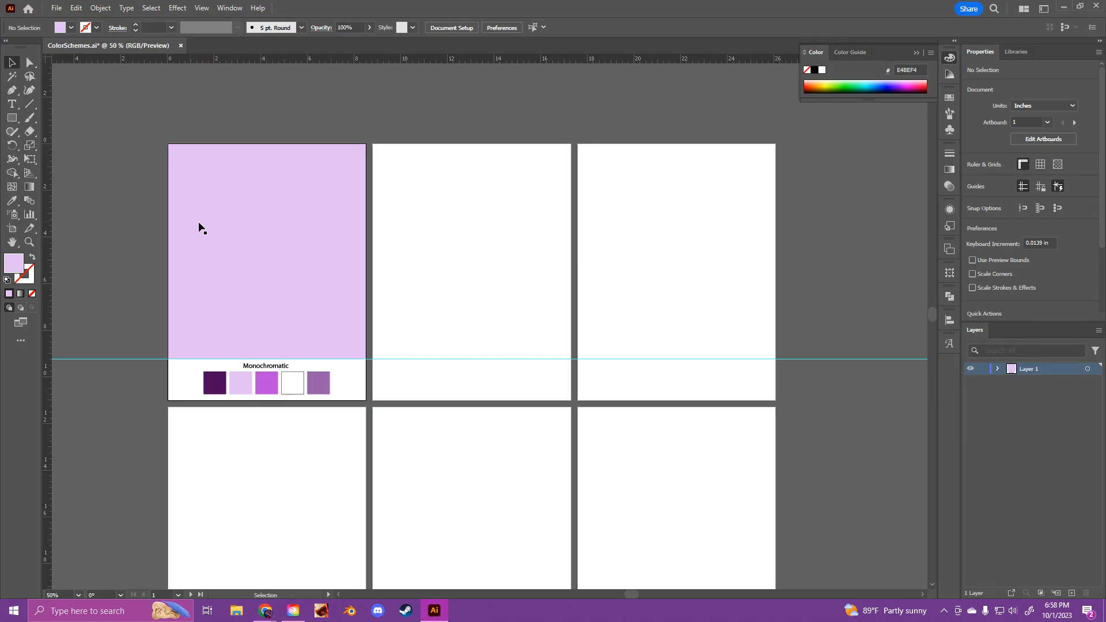
Step: Draw a vertical strip about 1.06 by 7.43 in near the background's left side, filled with the first swatch's dark purple (4B085C)
click(12, 118)
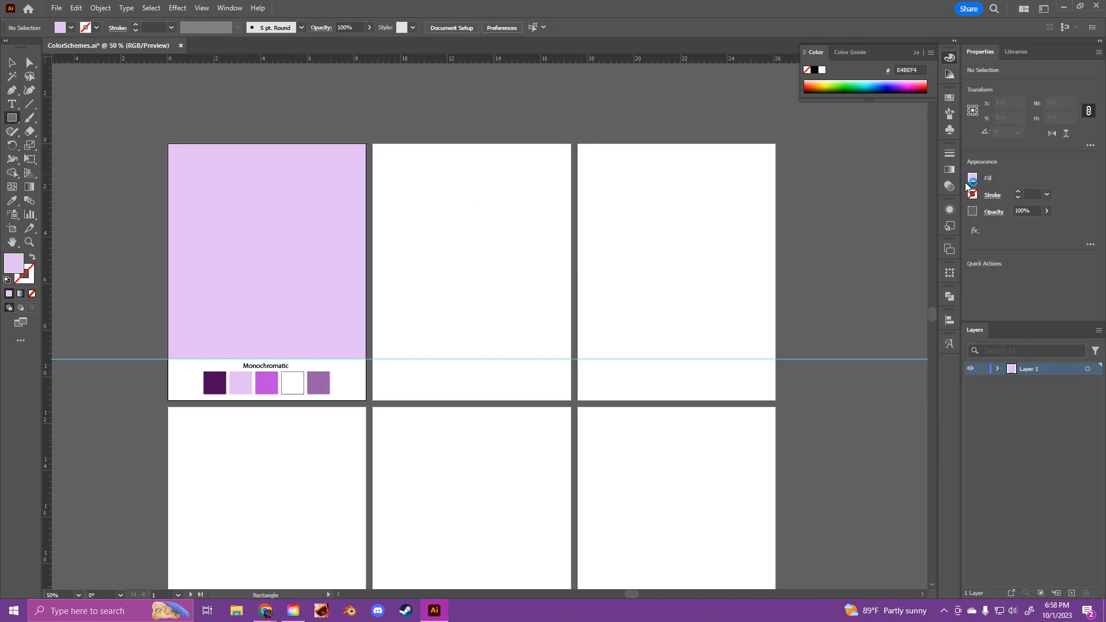
click(972, 179)
click(465, 7)
click(11, 200)
click(218, 372)
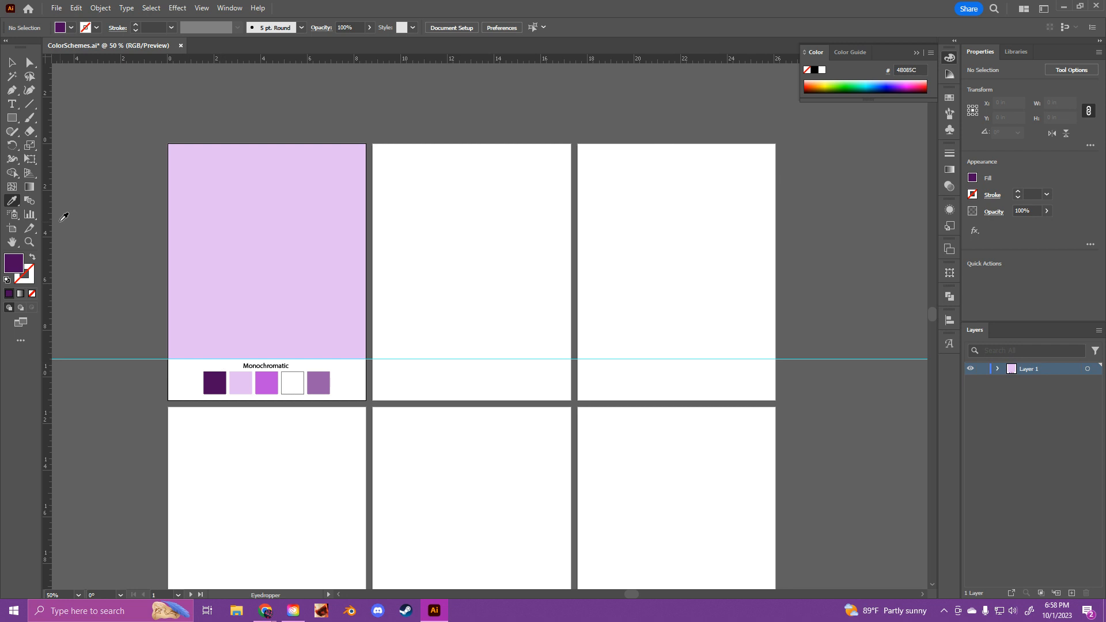
click(17, 120)
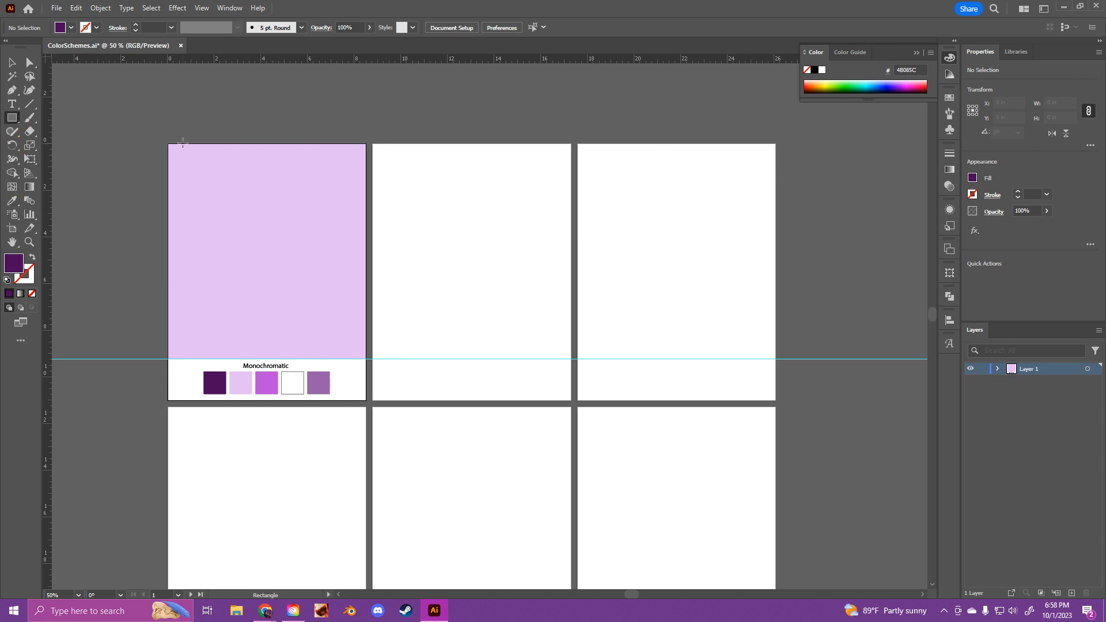
mouse_move(183, 144)
mouse_down()
mouse_move(214, 262)
mouse_move(208, 316)
mouse_up()
Step: Duplicate the dark purple strip just to its right and shorten the copy to about 4.47 in
click(18, 67)
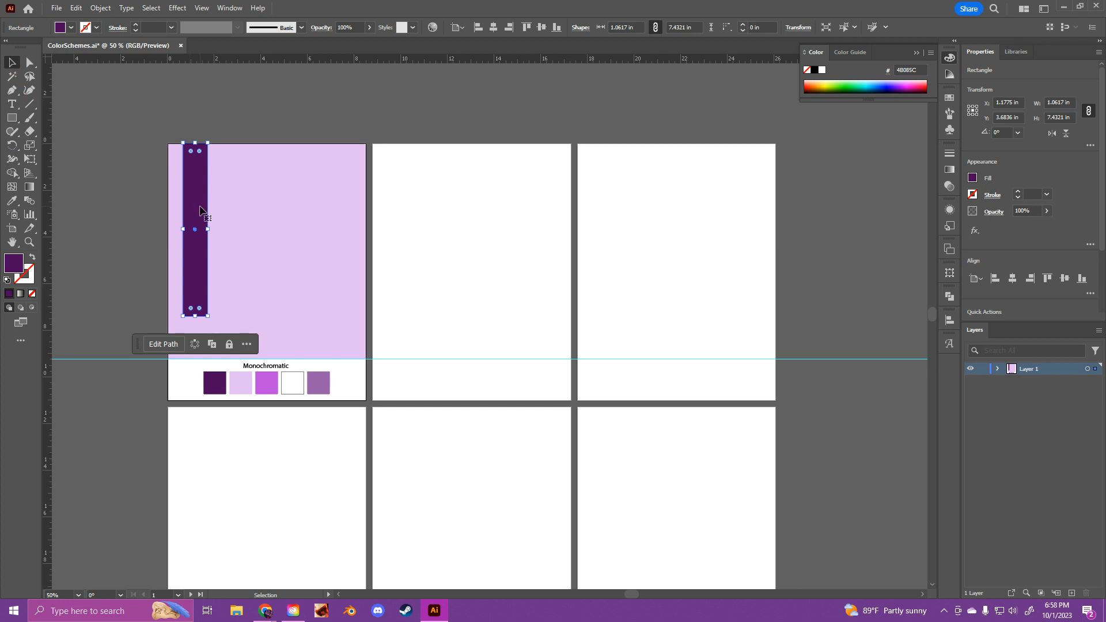
drag(199, 212, 229, 212)
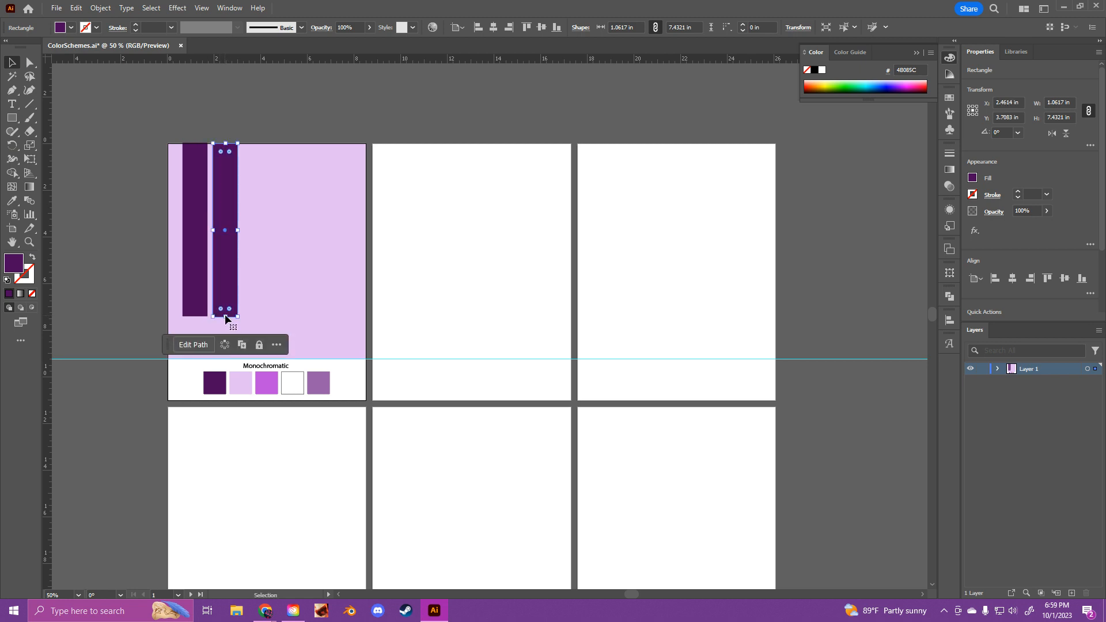
drag(227, 318, 227, 248)
Step: Fill the second strip with the muted purple (975EA9) sampled from the last swatch
click(15, 213)
click(14, 206)
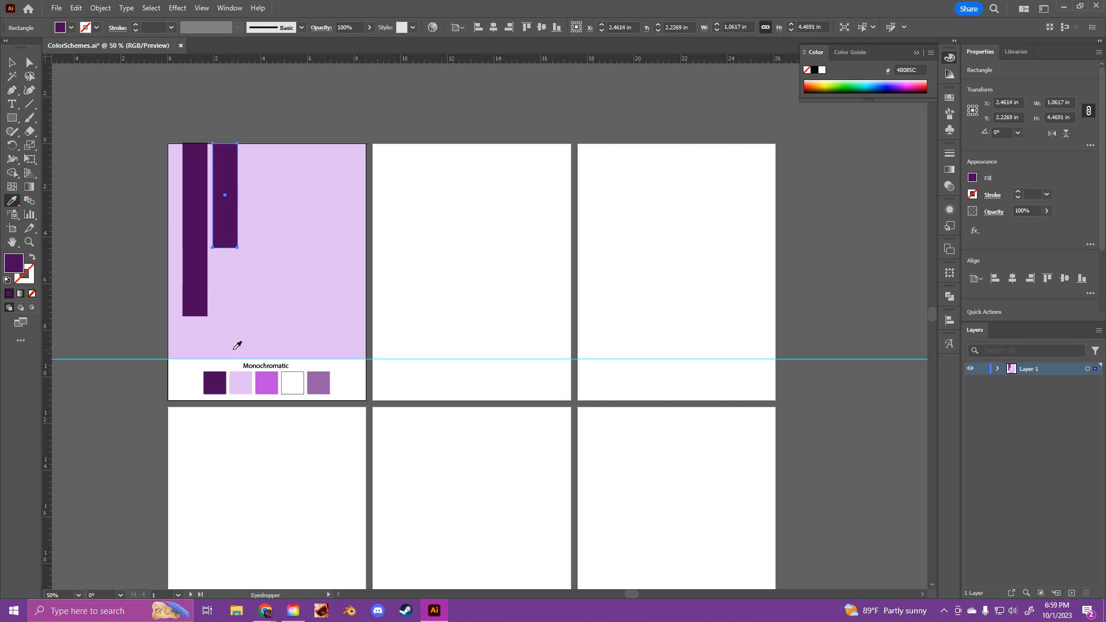
click(318, 386)
Step: Duplicate the muted purple strip to its right, aligned to the artboard's upper edge, with a height of about 3.21 in
key(v)
drag(224, 222, 255, 191)
drag(257, 115, 261, 145)
Step: Fill the third strip with the bright purple (BD4BDC) sampled from the middle swatch
click(14, 202)
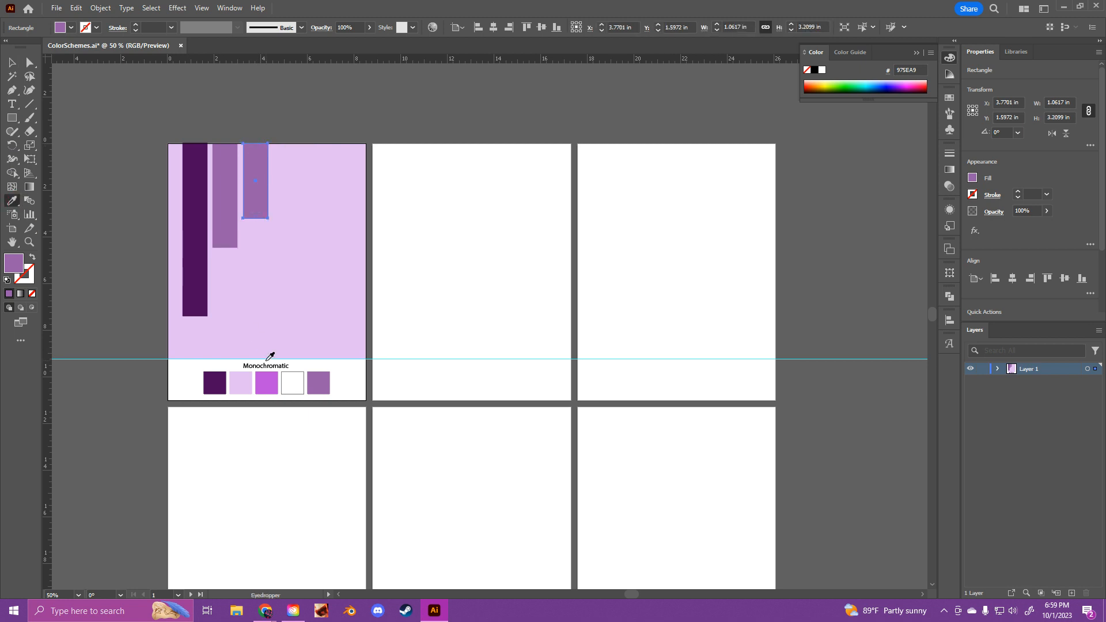
click(11, 62)
click(116, 177)
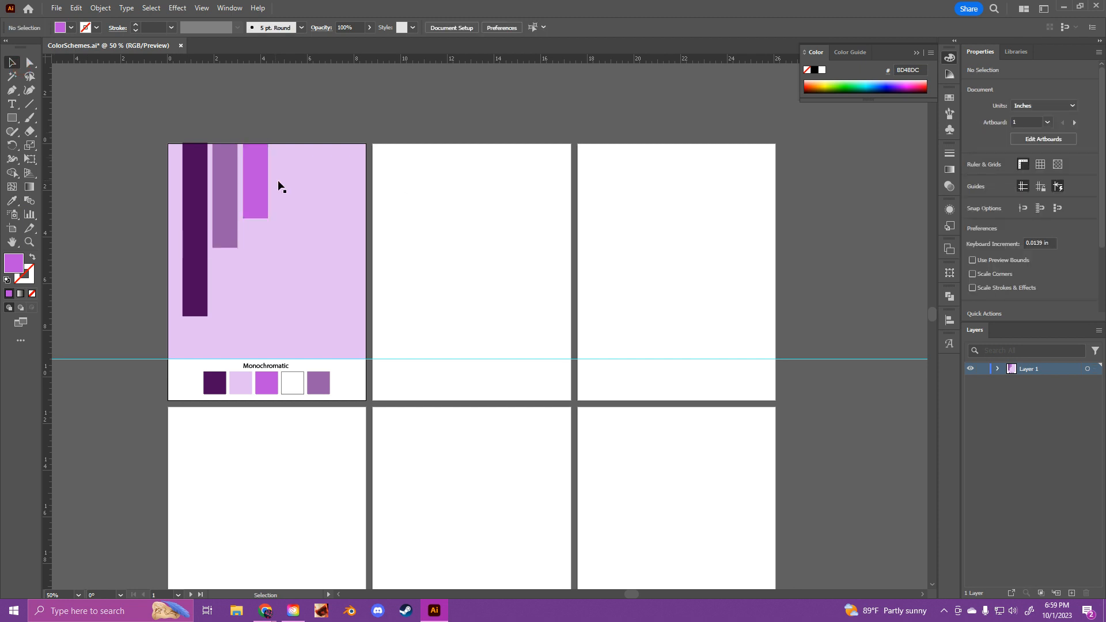
Step: Create a vertical column of three evenly spaced bright purple circles, each about 1.06 in wide, below the shortest strip
click(12, 118)
click(63, 146)
mouse_move(251, 232)
mouse_down()
mouse_move(280, 264)
mouse_move(257, 241)
mouse_move(259, 278)
mouse_up()
click(12, 63)
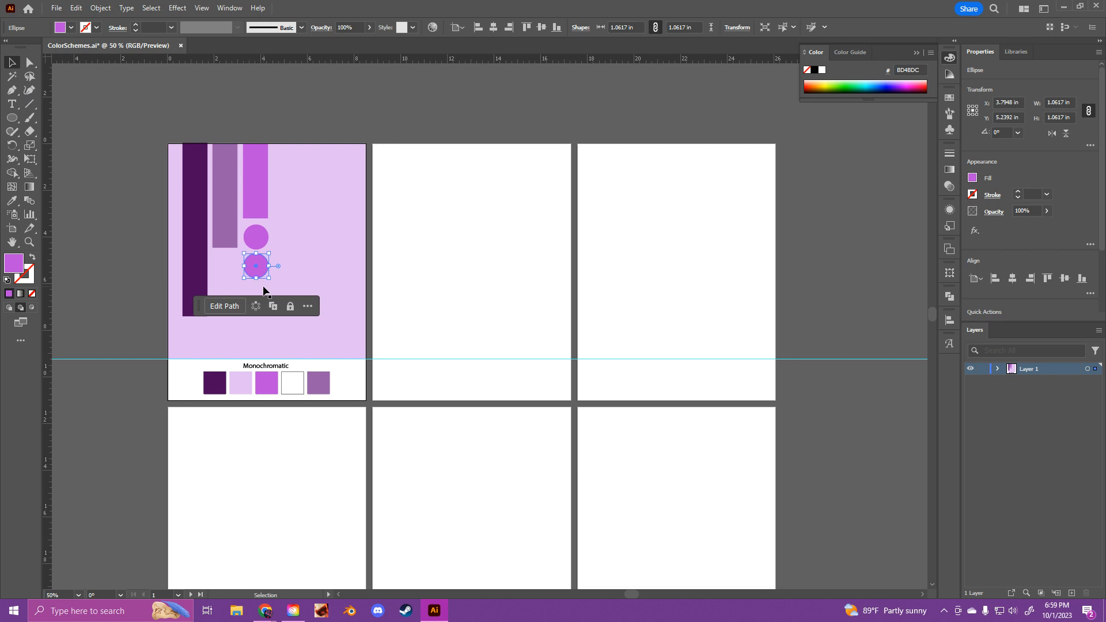
key(ctrl+d)
click(333, 108)
click(264, 242)
click(405, 182)
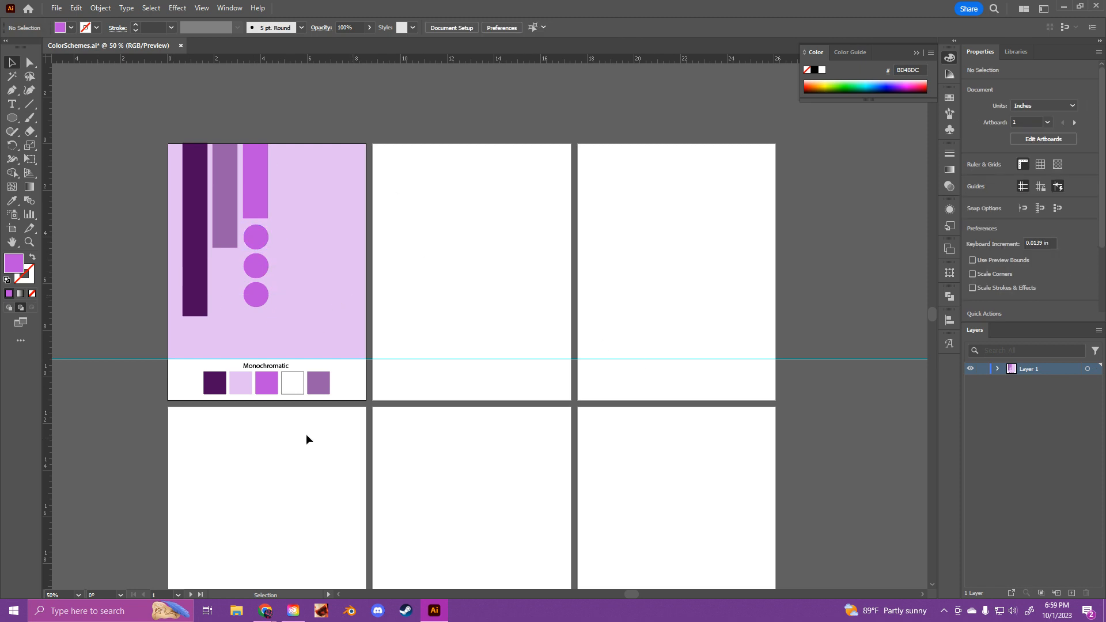
Step: Copy the "Monochromatic" label and its five swatches to the same place on the second artboard
drag(304, 392, 343, 407)
click(343, 407)
drag(224, 369, 340, 402)
drag(191, 363, 343, 399)
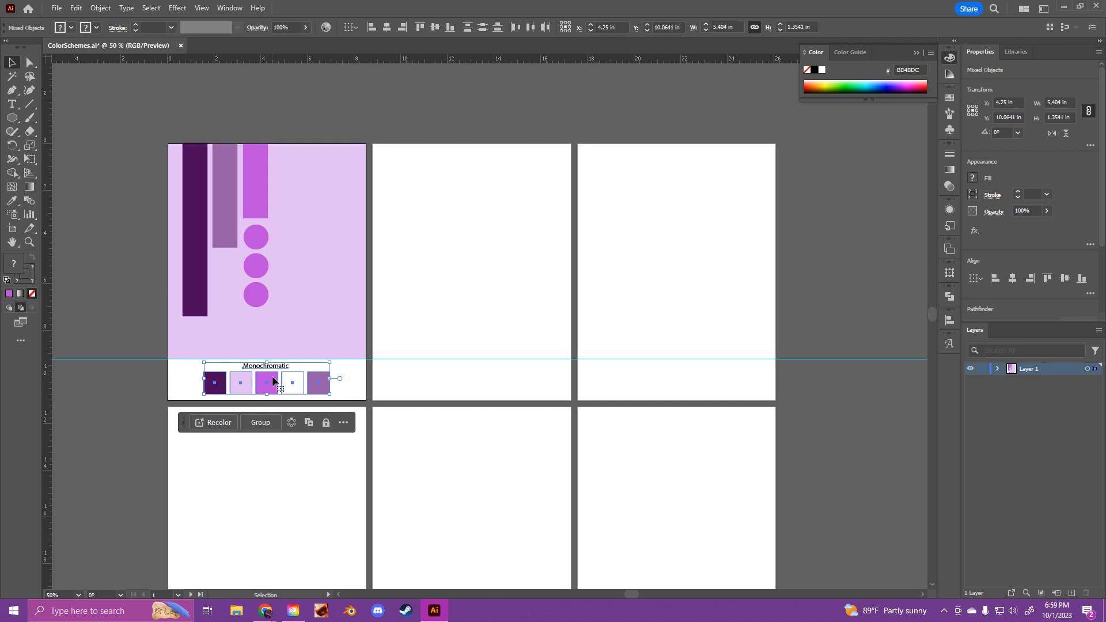
drag(268, 383, 472, 381)
click(499, 447)
click(476, 252)
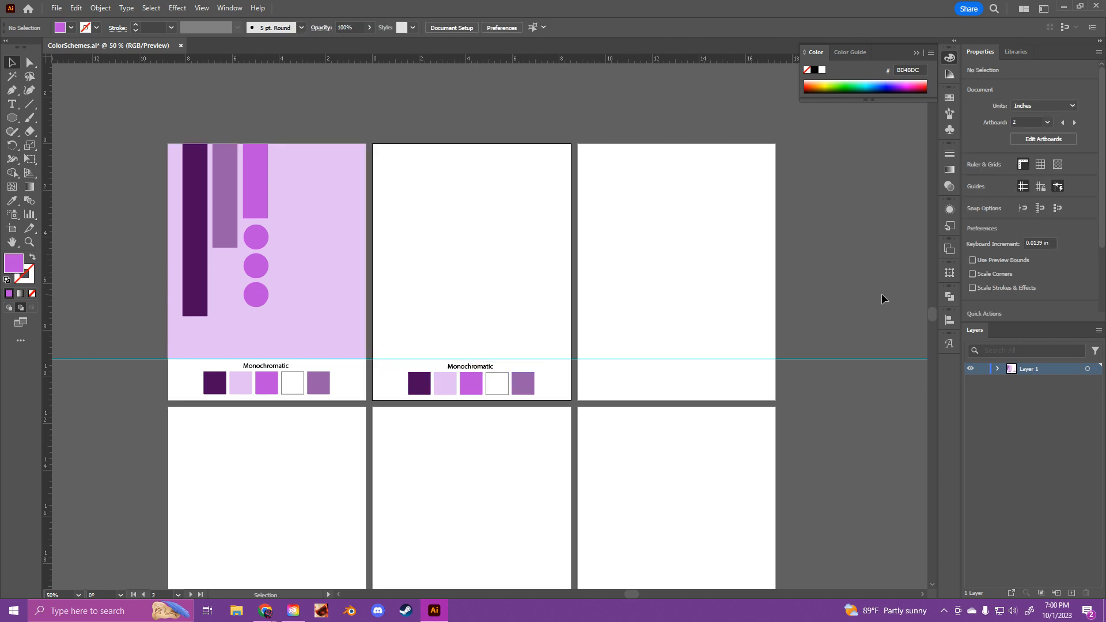
drag(406, 328, 540, 409)
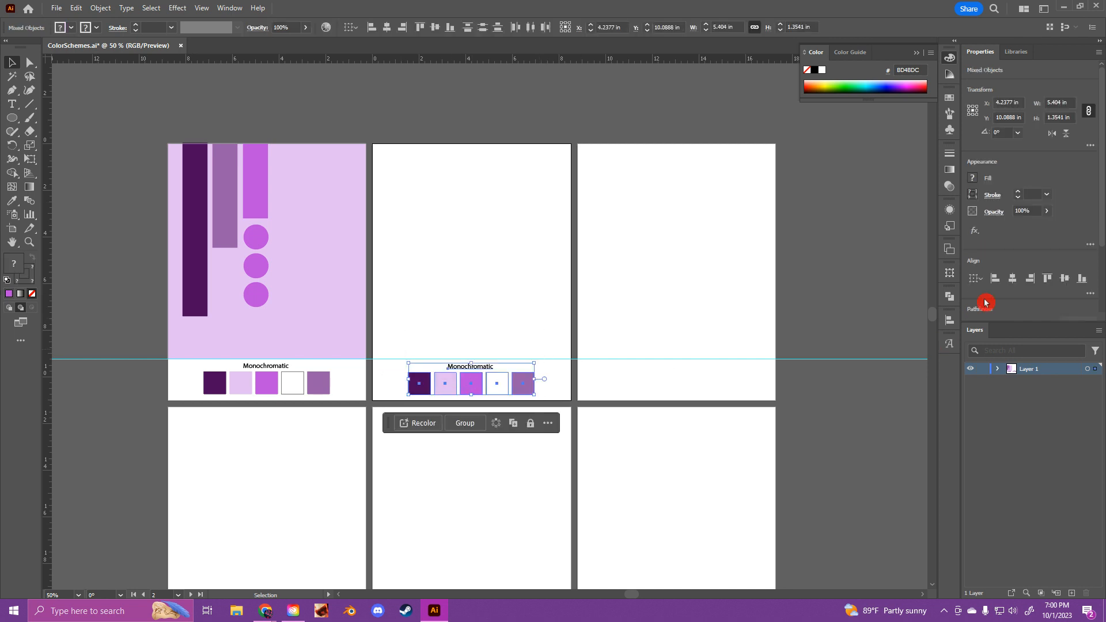
click(500, 312)
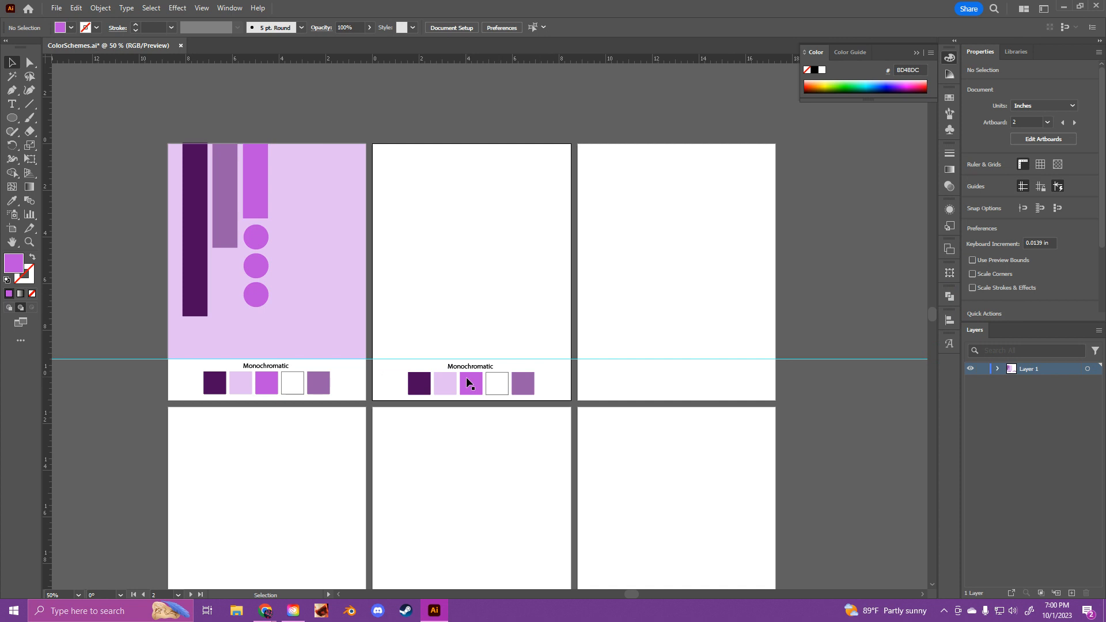
Step: Switch to the Adobe Color wheel in Chrome and apply the Triad harmony rule to the palette
mouse_move(265, 610)
click(160, 554)
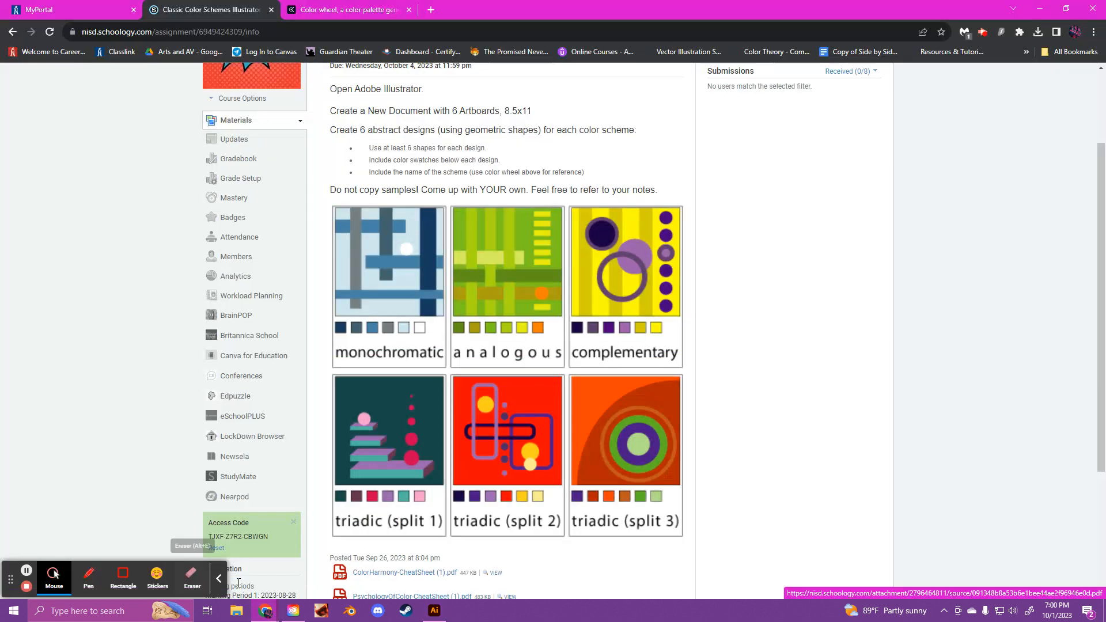
click(320, 10)
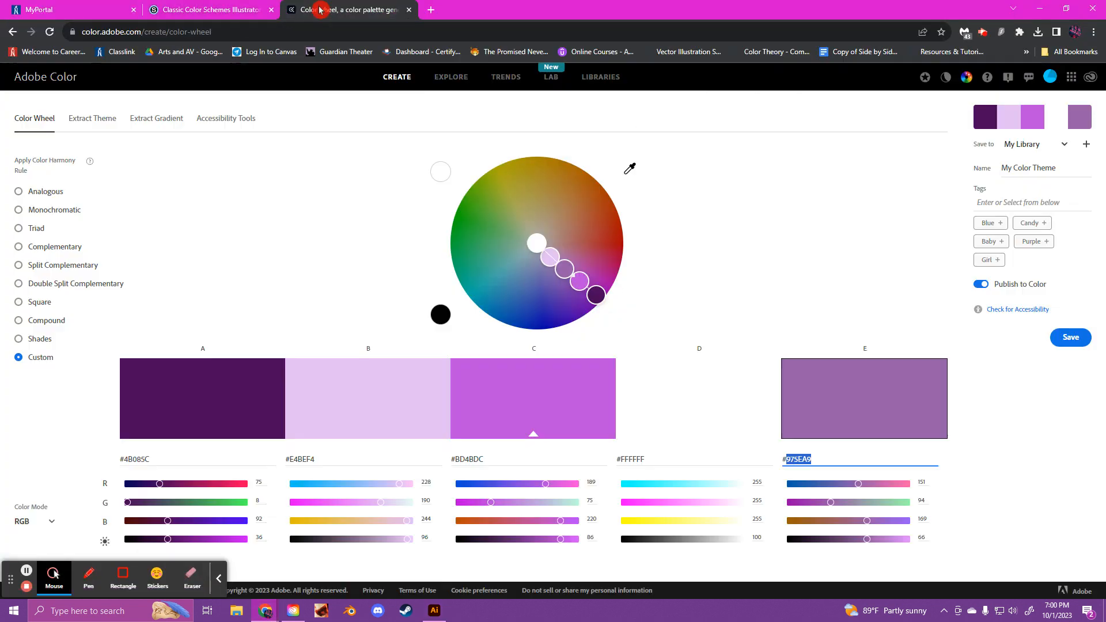
click(39, 228)
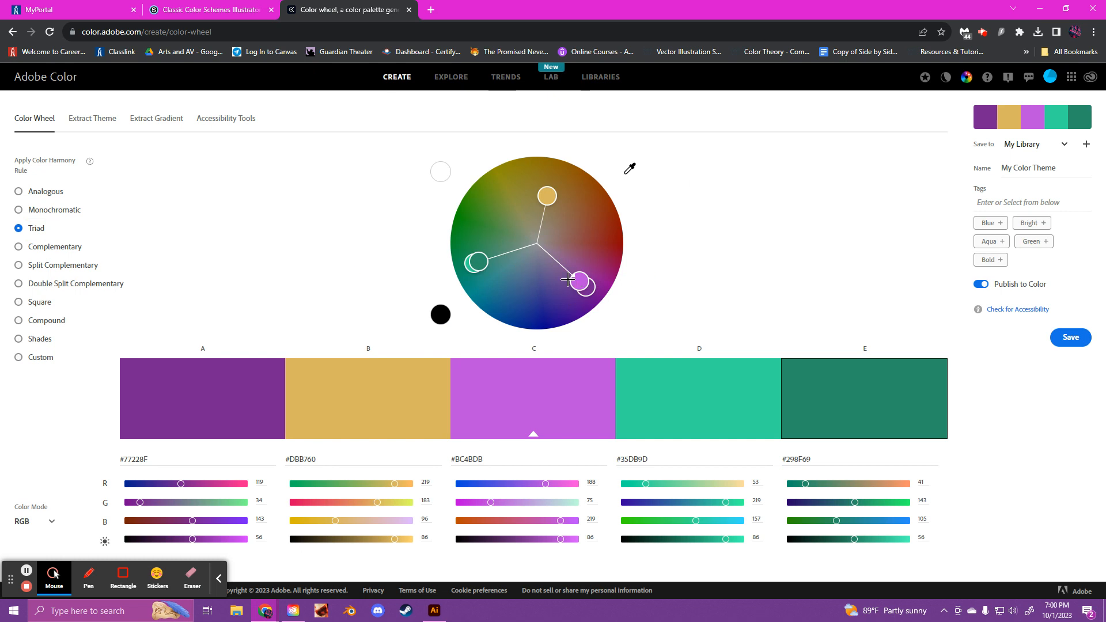
Step: Adjust the triad colors on the wheel to #77288F, #DBB255, #C579DB, #35DB9A and #478F73
drag(572, 284, 585, 292)
drag(484, 258, 474, 263)
drag(539, 215, 547, 193)
click(555, 177)
click(542, 219)
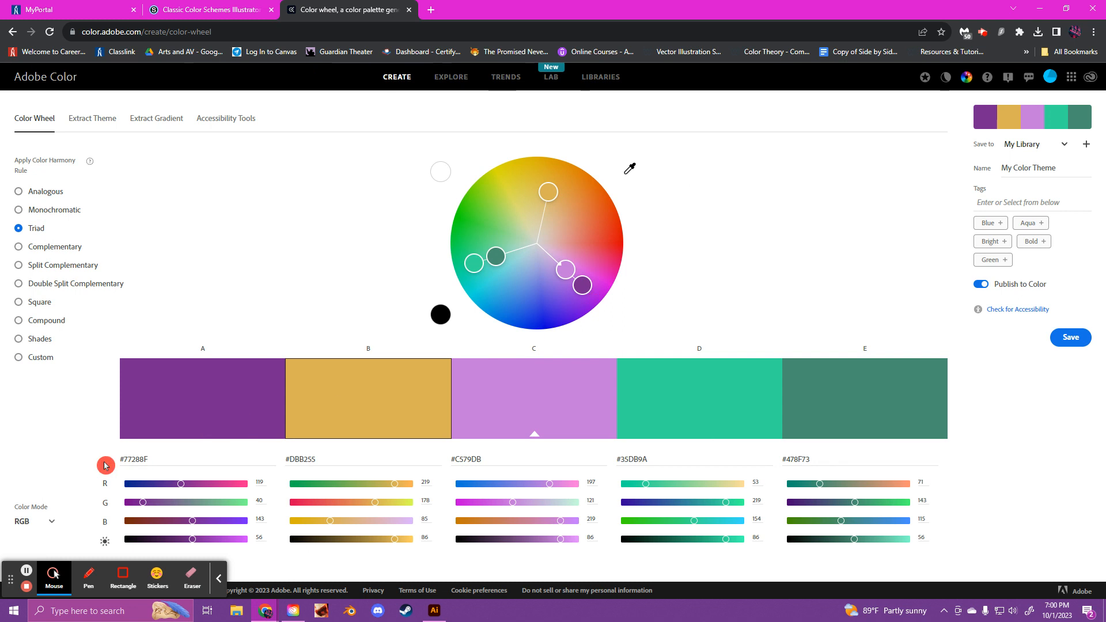
Step: Copy the first triad color's hex code 77288F, then switch to Illustrator and ungroup the five swatches on the second artboard
drag(125, 459, 161, 463)
key(ctrl+c)
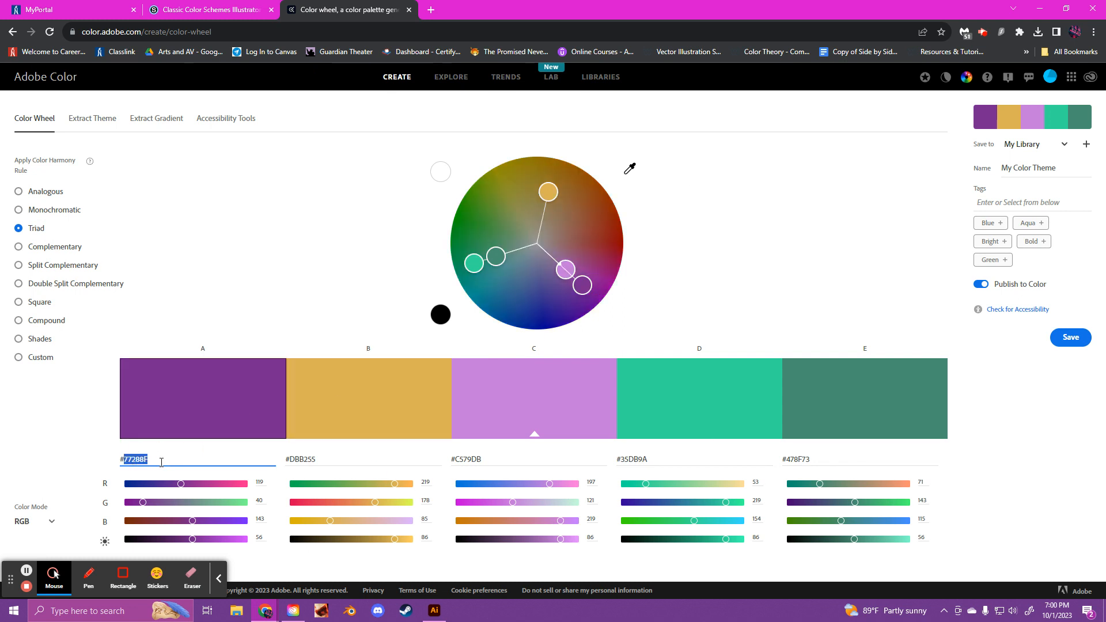
click(433, 609)
click(419, 388)
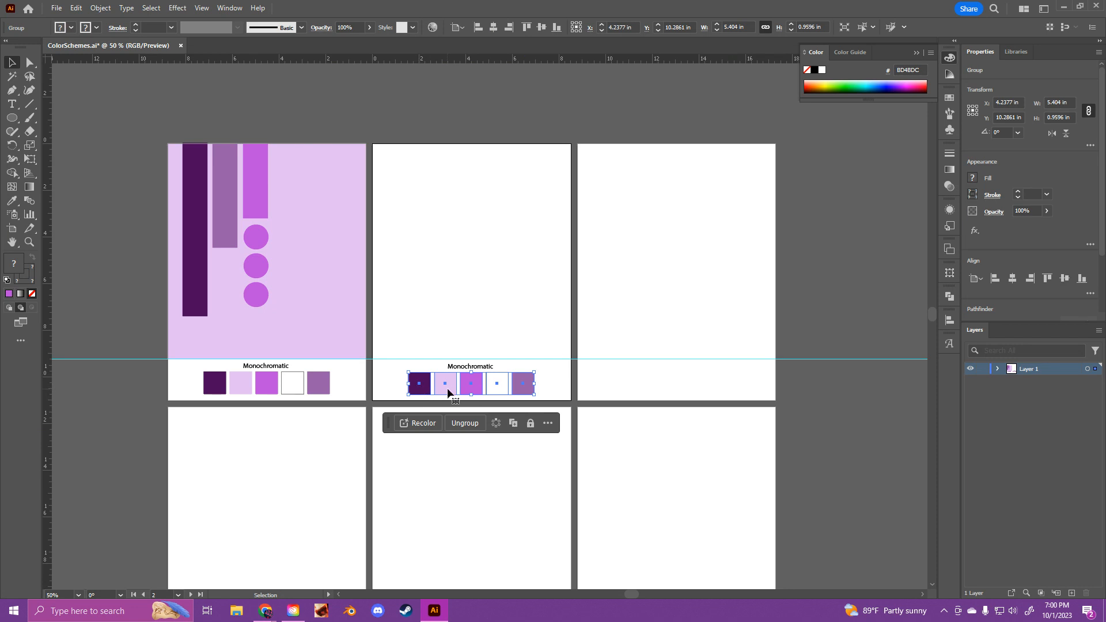
right_click(469, 382)
click(520, 253)
click(607, 369)
Step: Set the fill of the first swatch on the second artboard to the copied hex color 77288F
click(420, 383)
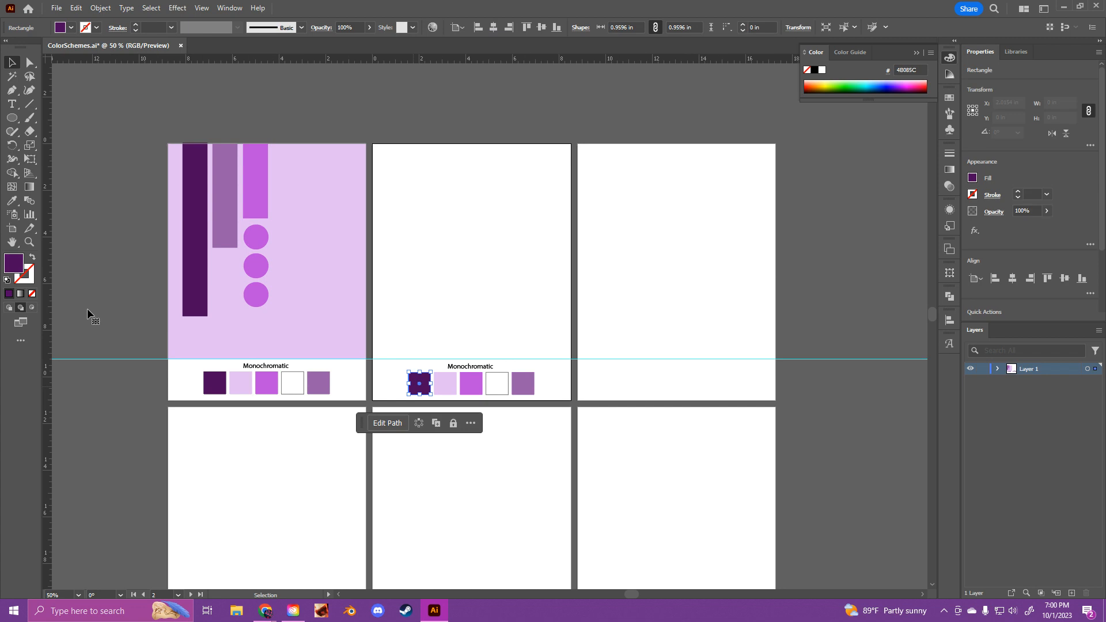
double_click(13, 263)
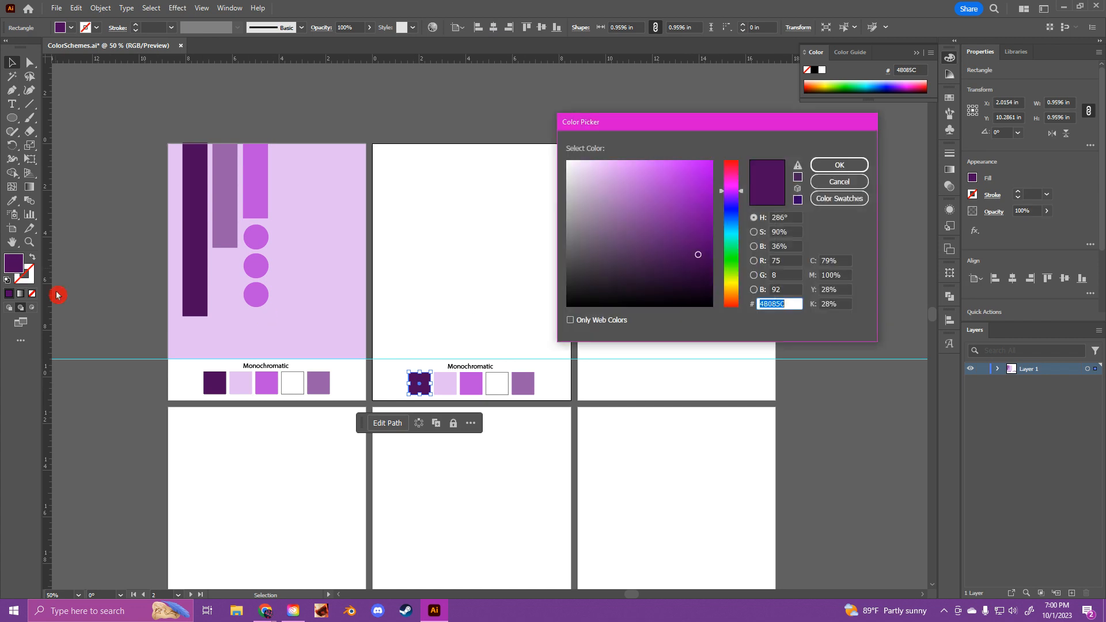
key(ctrl+v)
click(830, 171)
click(620, 399)
Step: Save the changes to the ColorSchemes.ai document
scroll(620, 378, down, 1)
scroll(249, 412, down, 1)
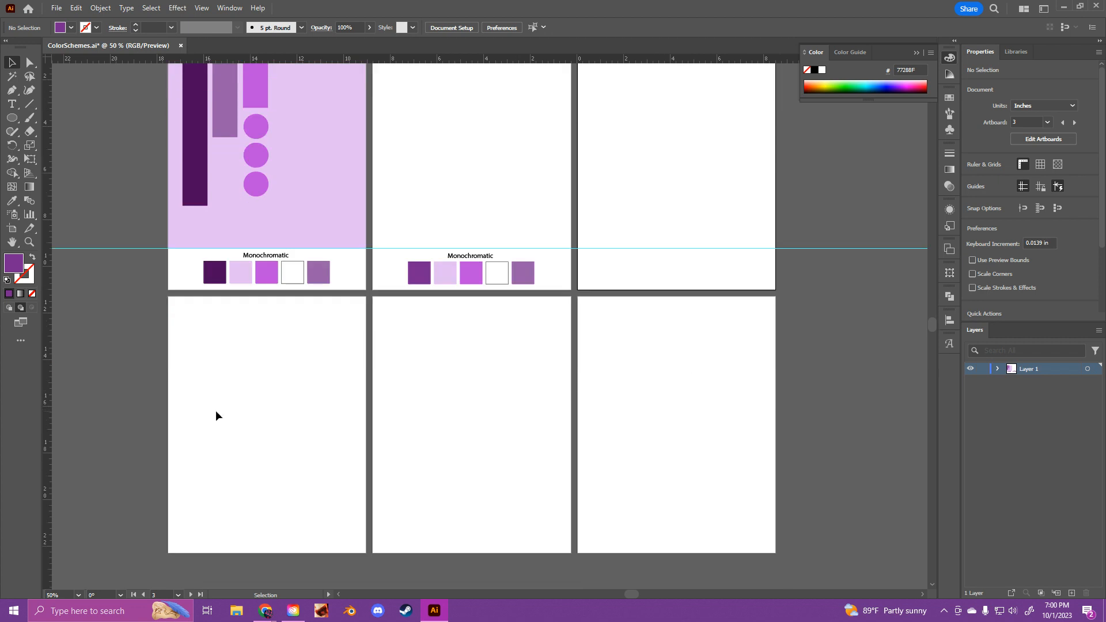
scroll(516, 429, up, 1)
click(56, 8)
click(89, 112)
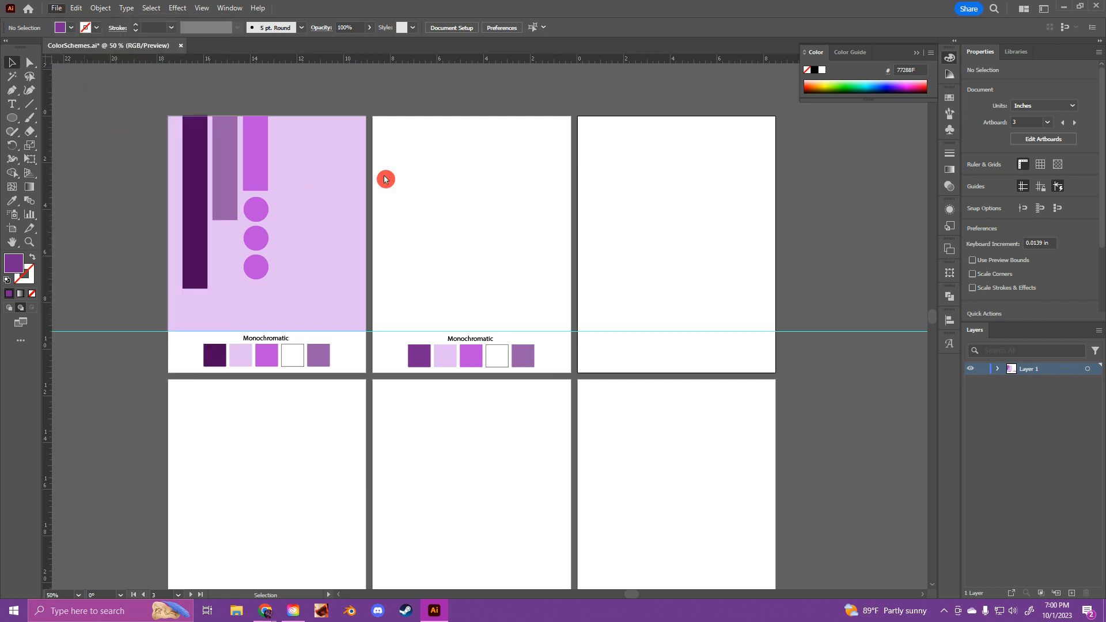
click(57, 8)
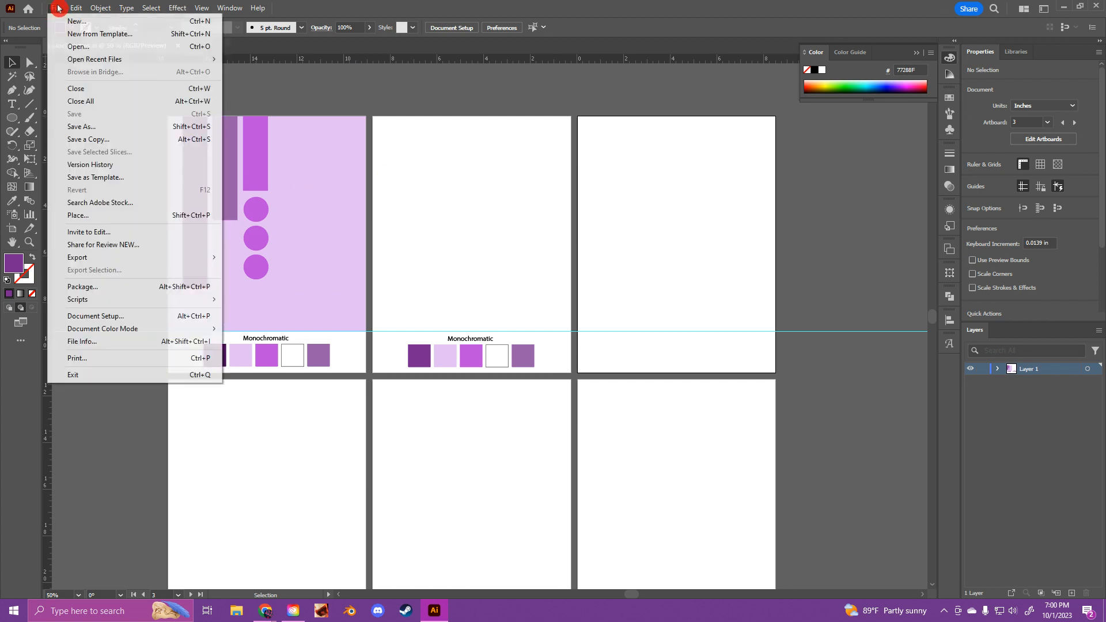
click(122, 129)
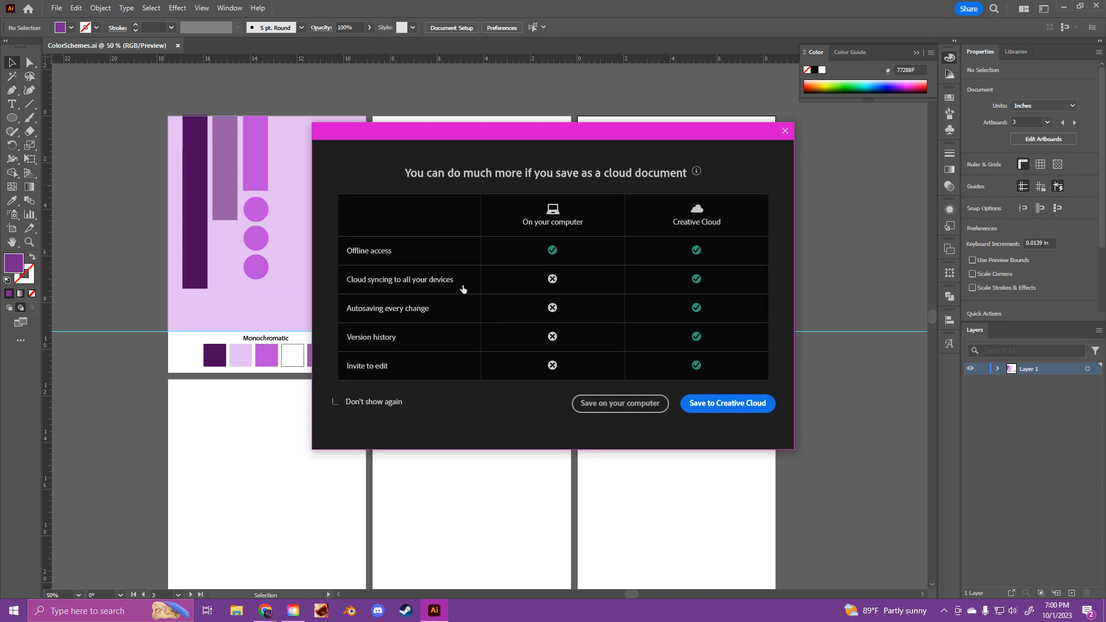
click(599, 404)
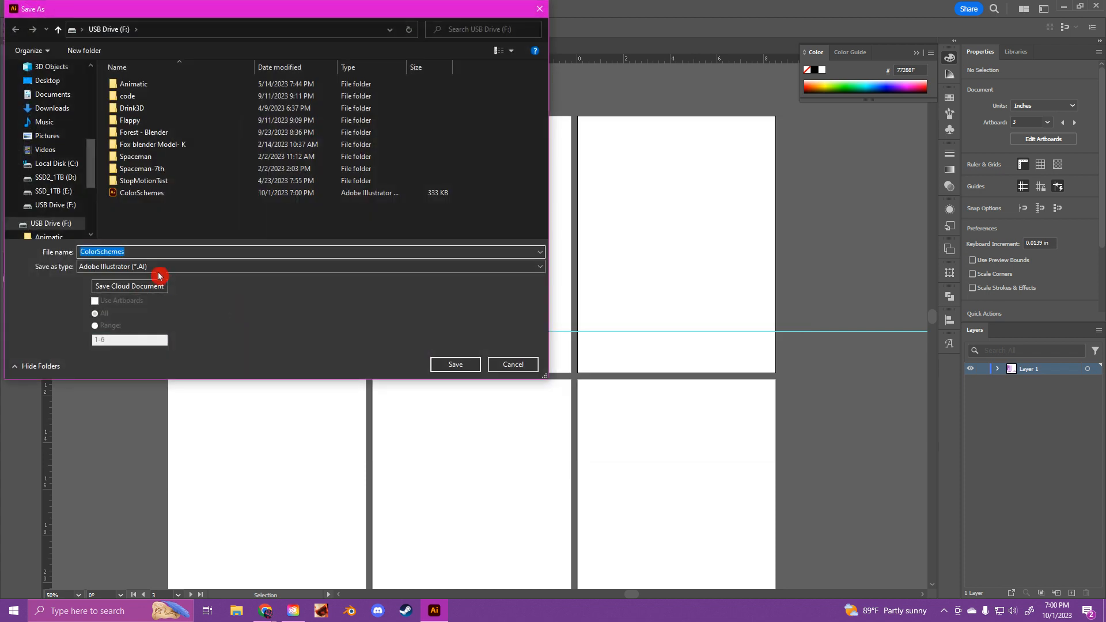
click(157, 267)
click(153, 287)
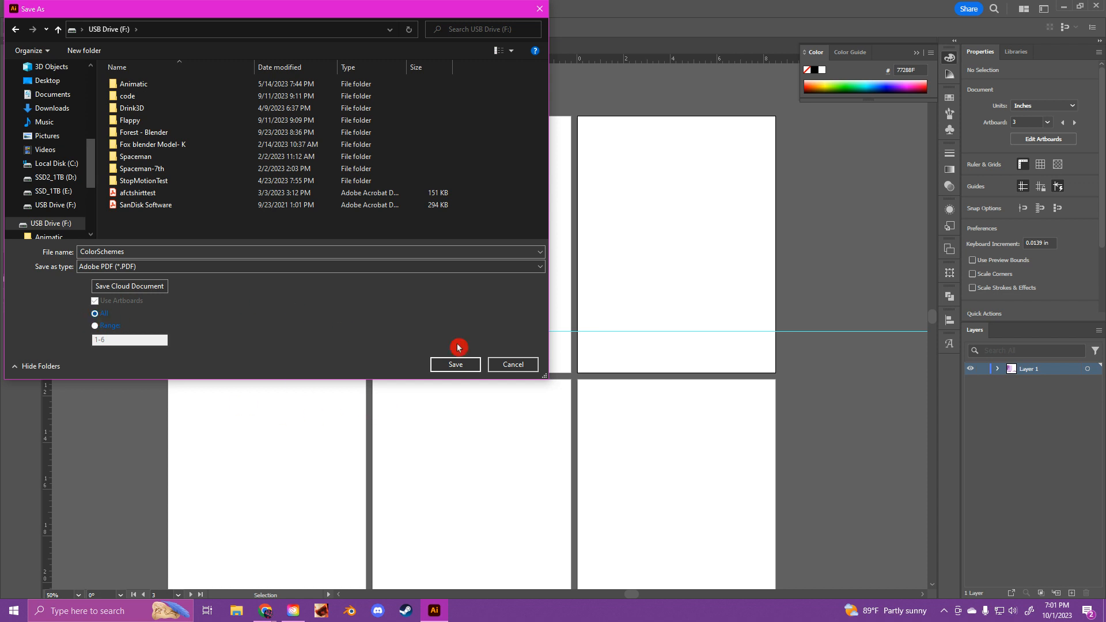
click(524, 364)
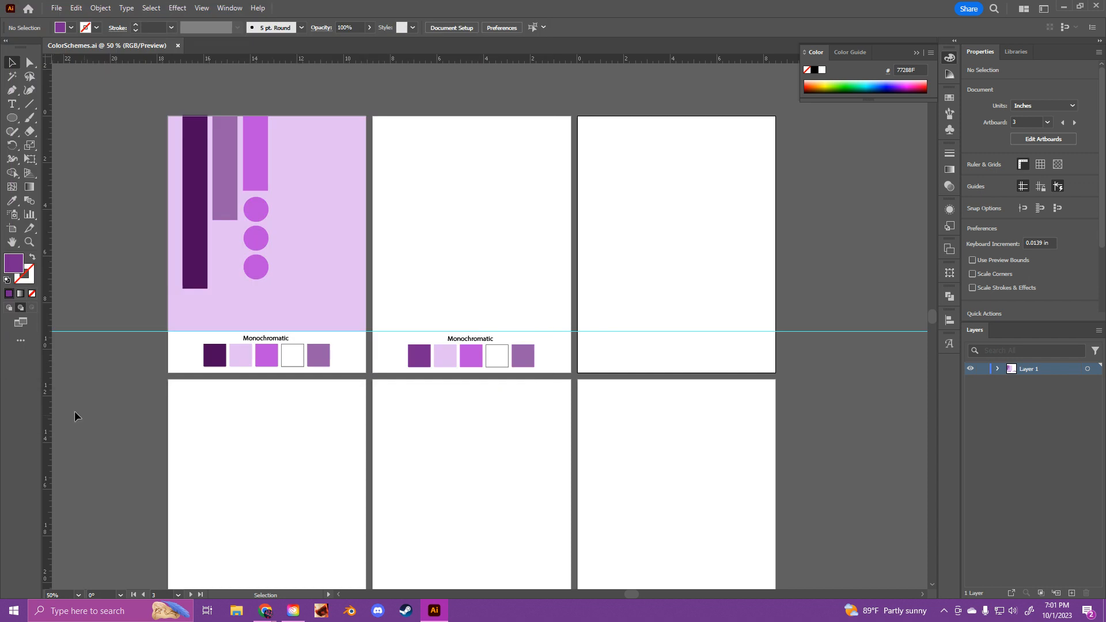